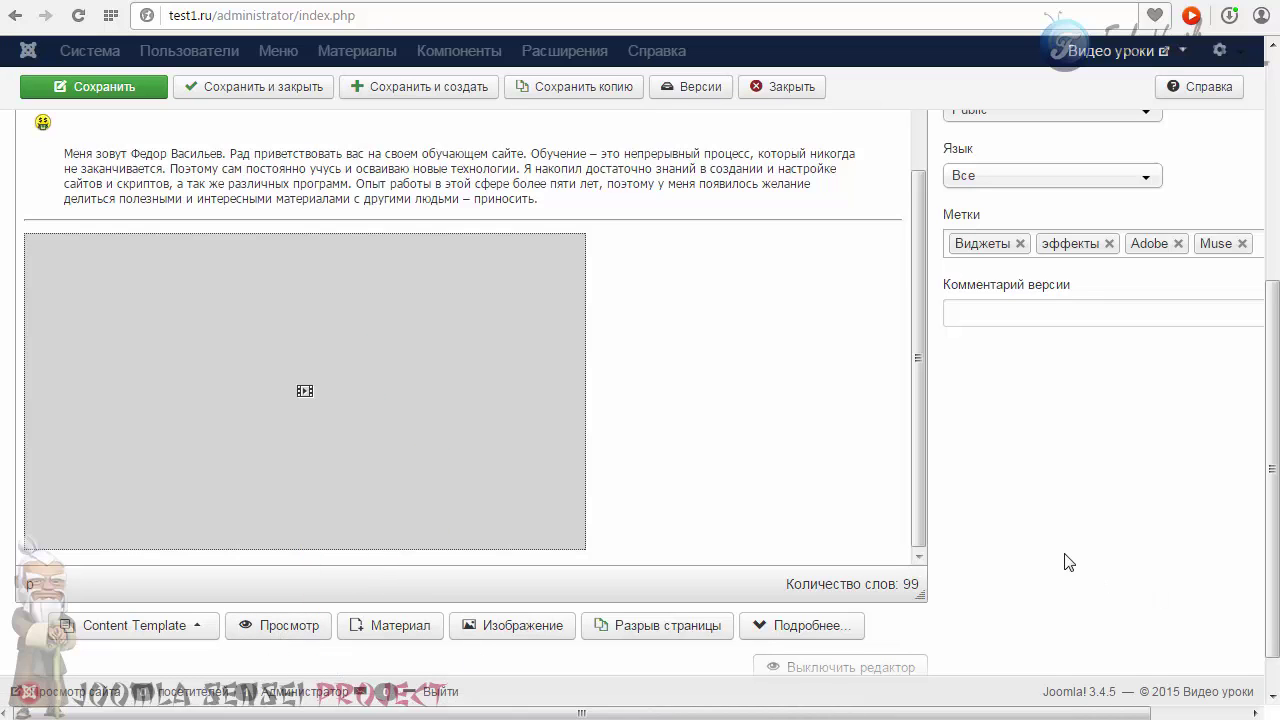
Preview the article "Виджеты в Adobe Muse" from the editor, look through the rendered page and close the preview.
scroll(1270, 548, "up", 4)
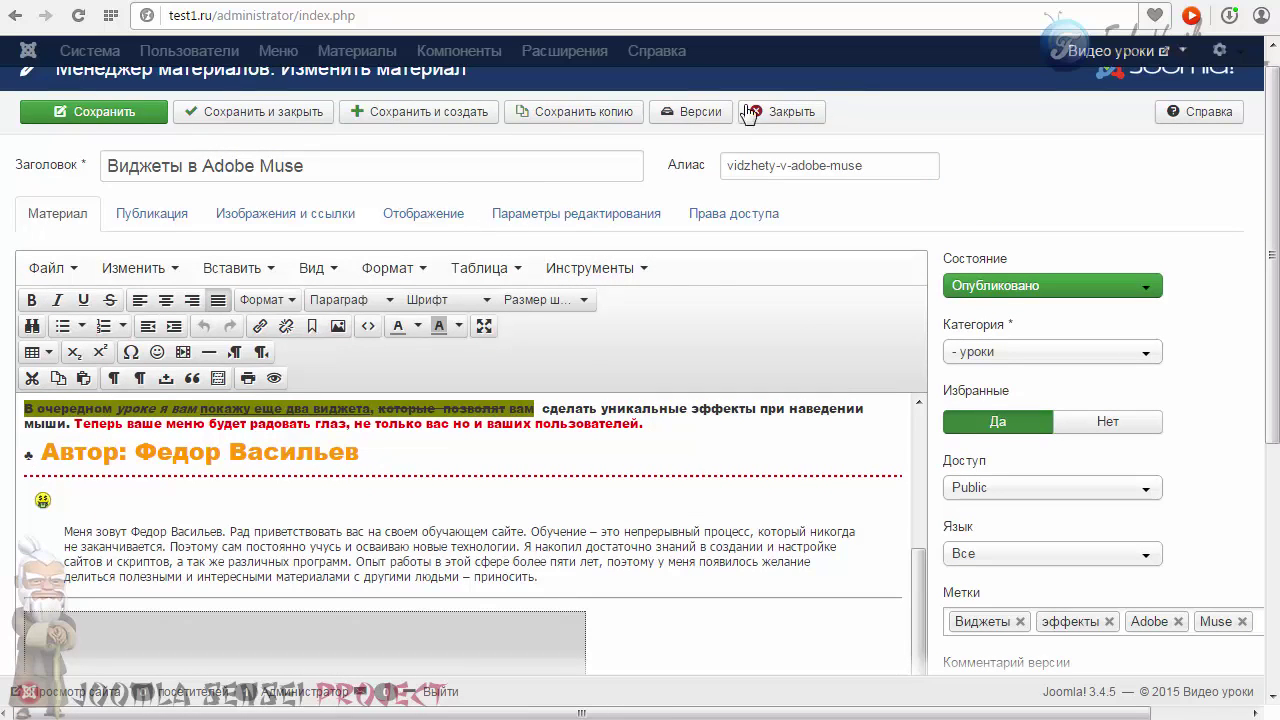
scroll(1272, 230, "down", 3)
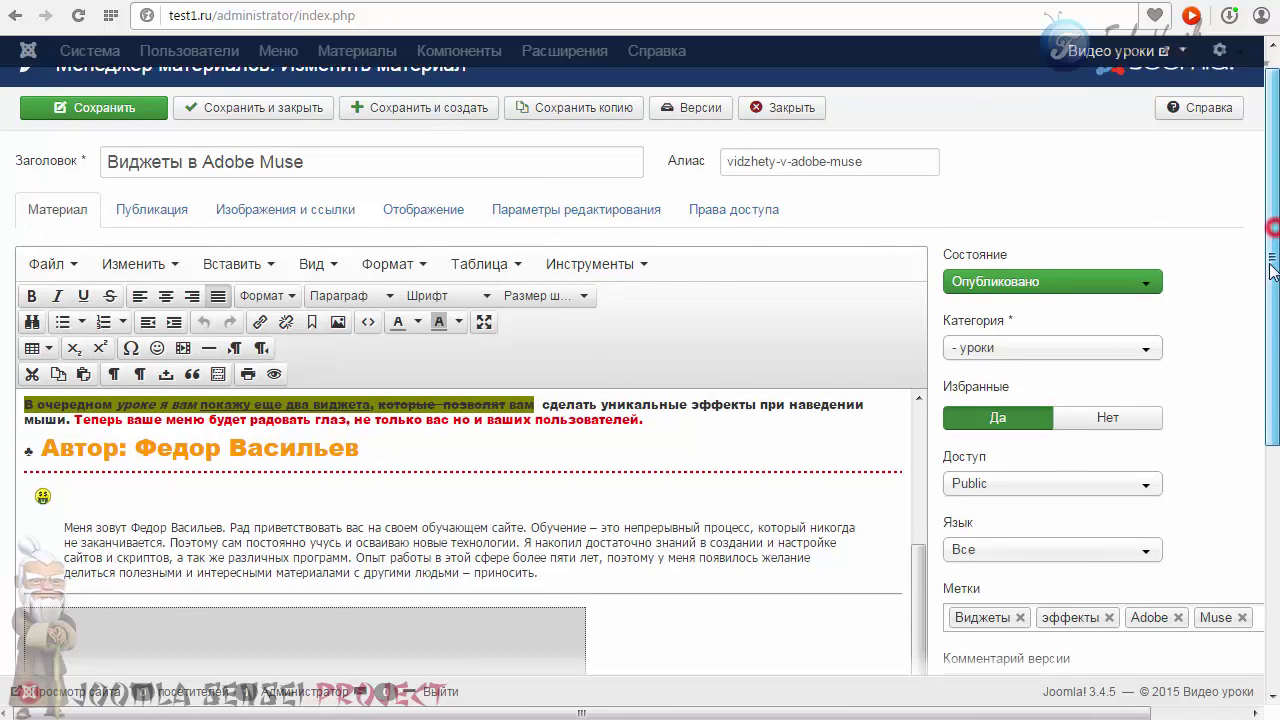
scroll(666, 391, "up", 5)
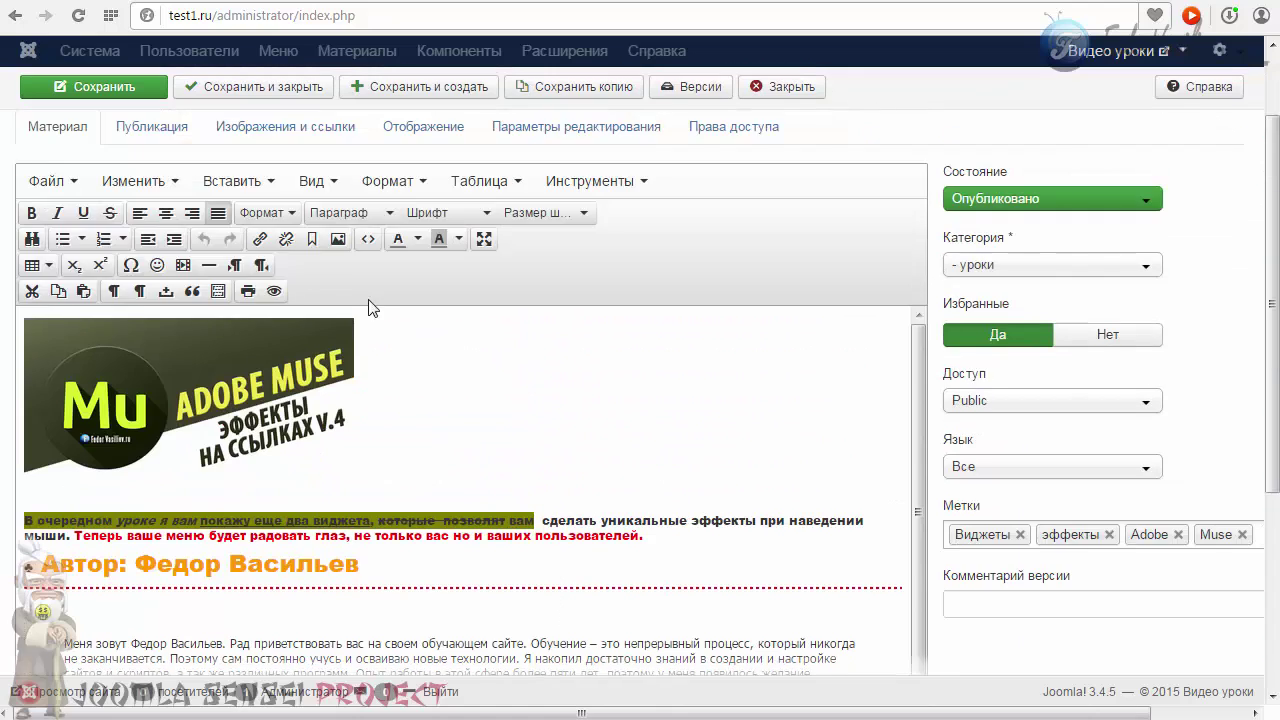
scroll(600, 250, "down", 5)
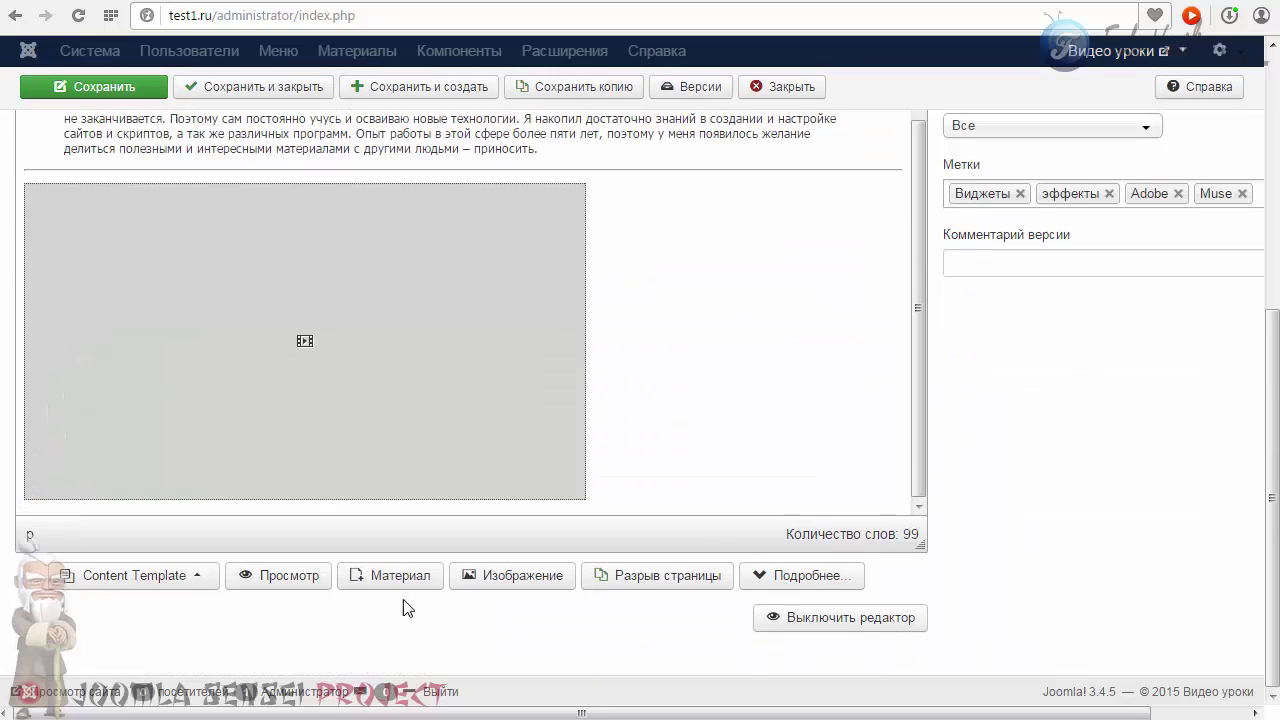
left_click(253, 575)
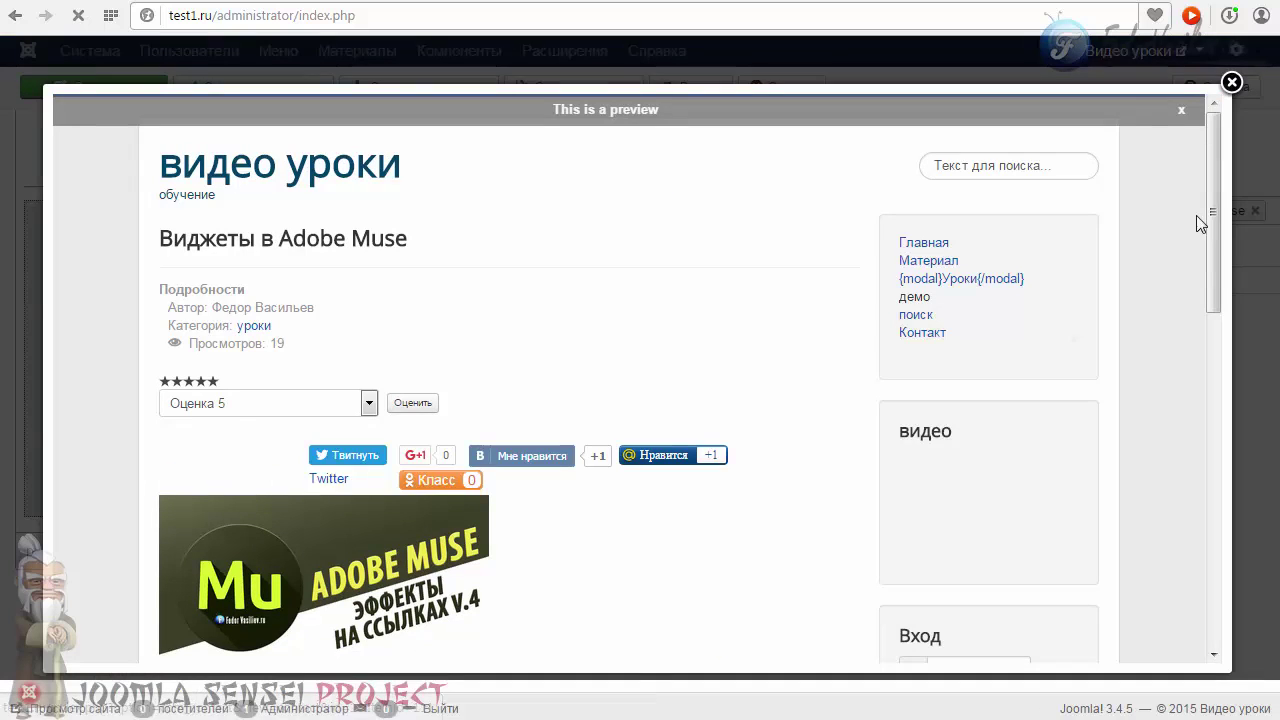
left_click_drag(1214, 194, 1208, 296)
scroll(1188, 349, "down", 8)
scroll(1185, 513, "up", 9)
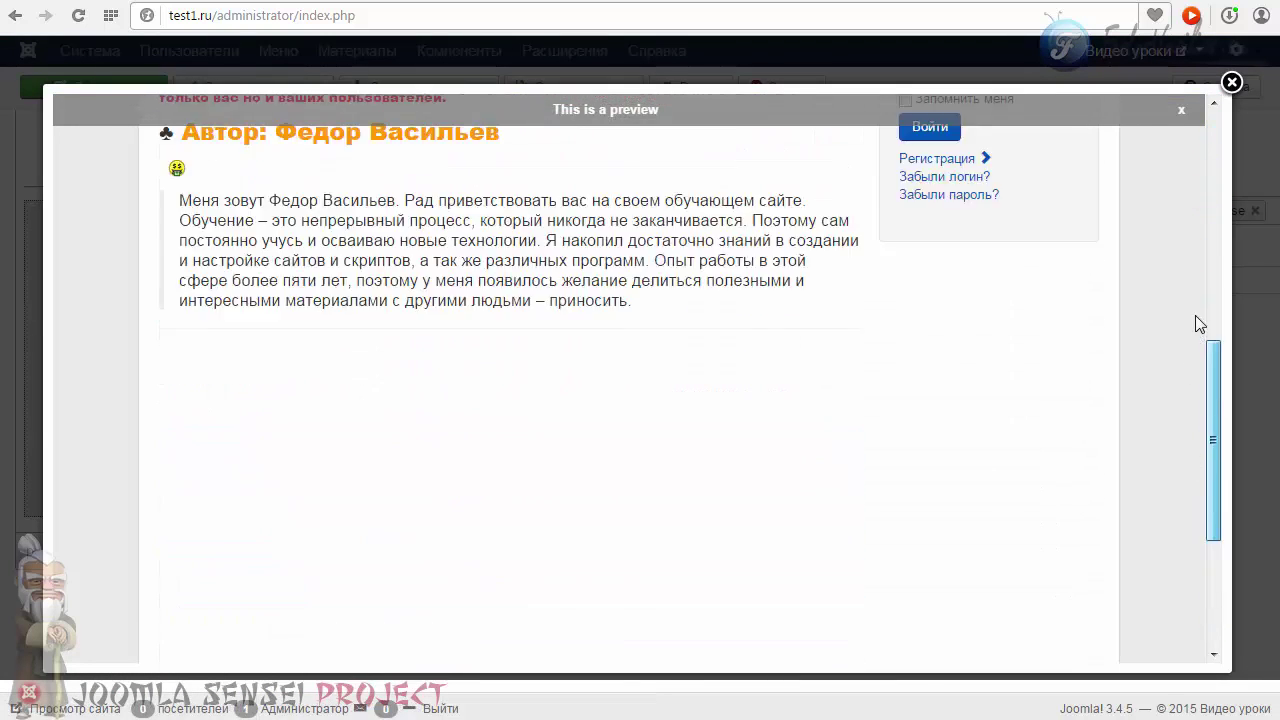
scroll(1179, 218, "up", 5)
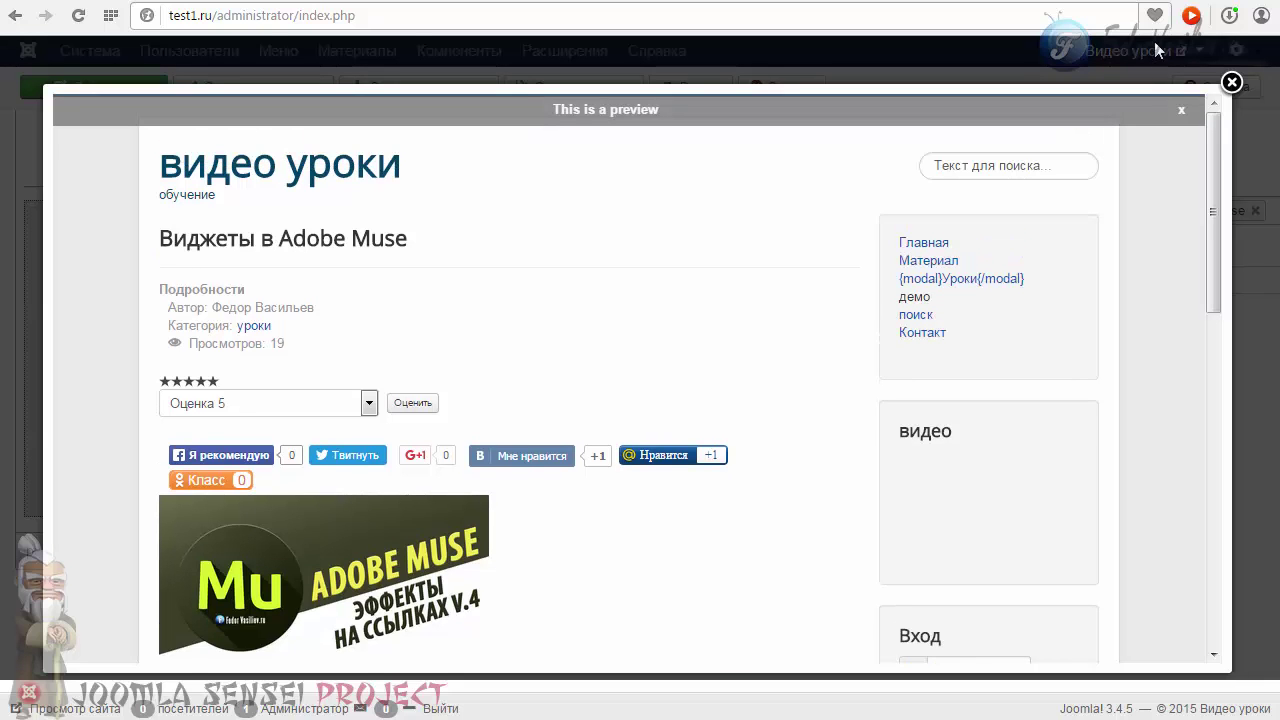
left_click(1232, 84)
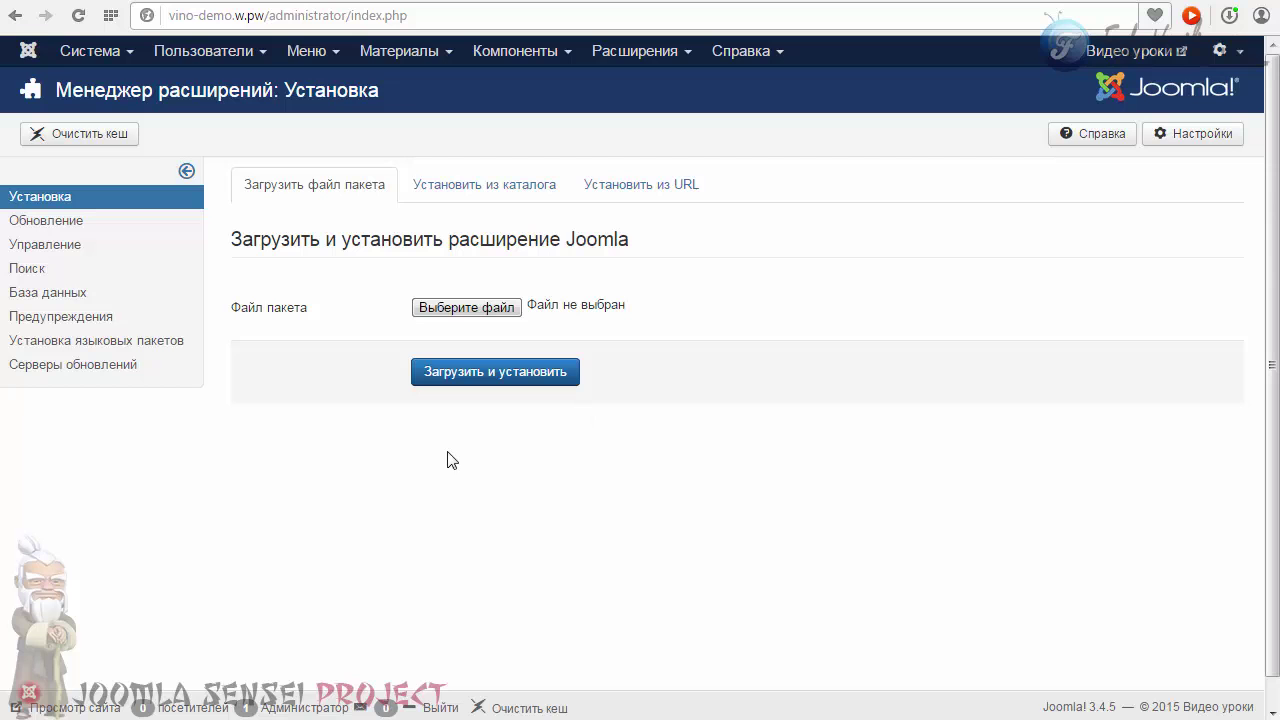
Upload and install the extension package betterpreview-v4.1.1.zip.
left_click(467, 309)
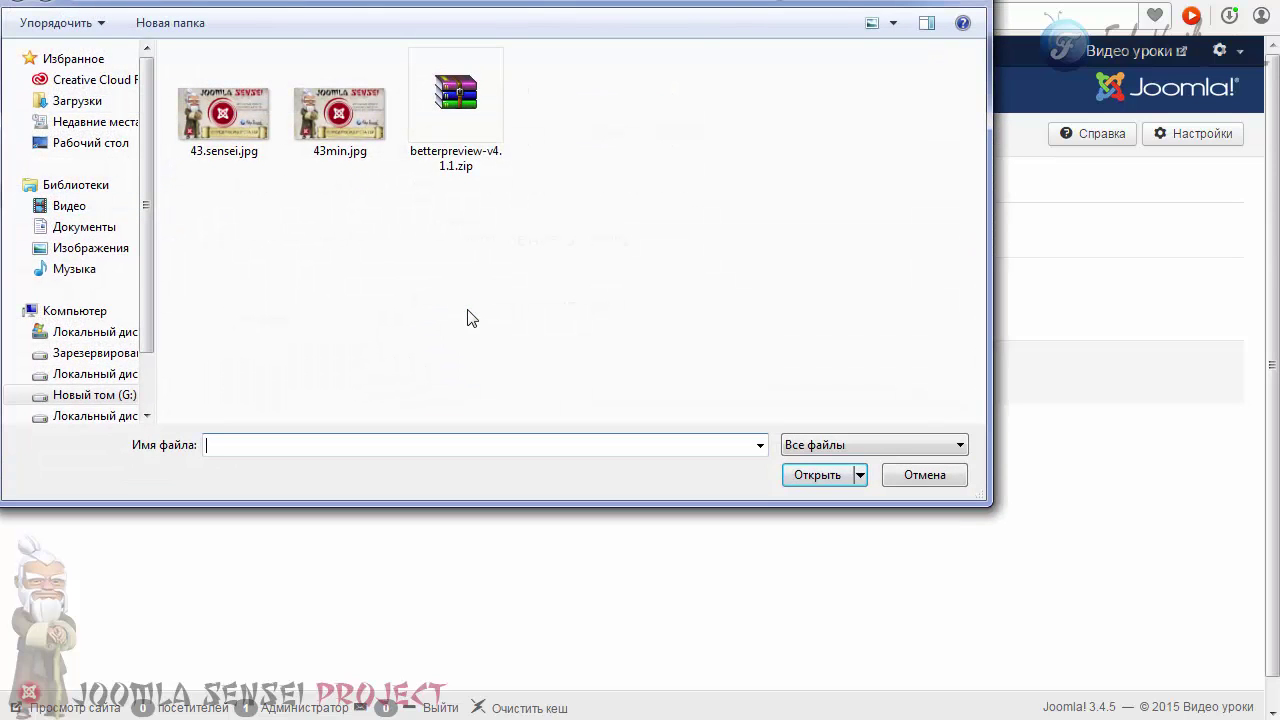
left_click(455, 100)
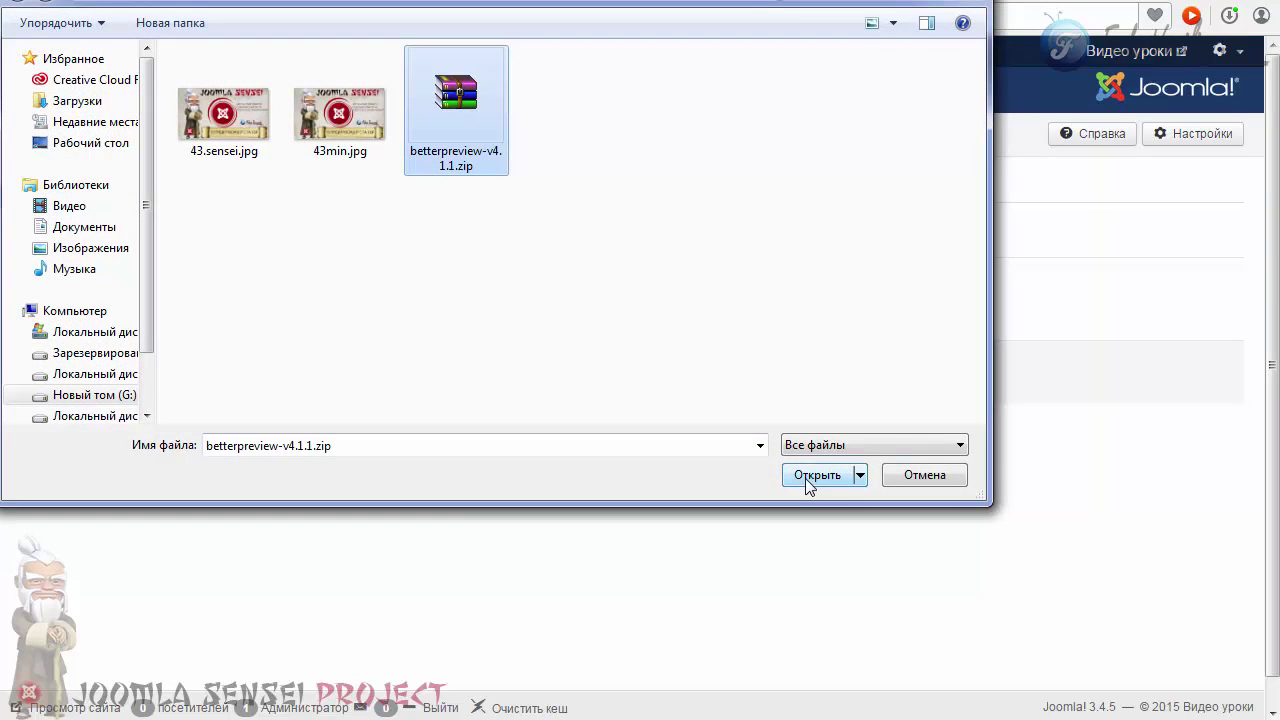
left_click(808, 476)
left_click(536, 371)
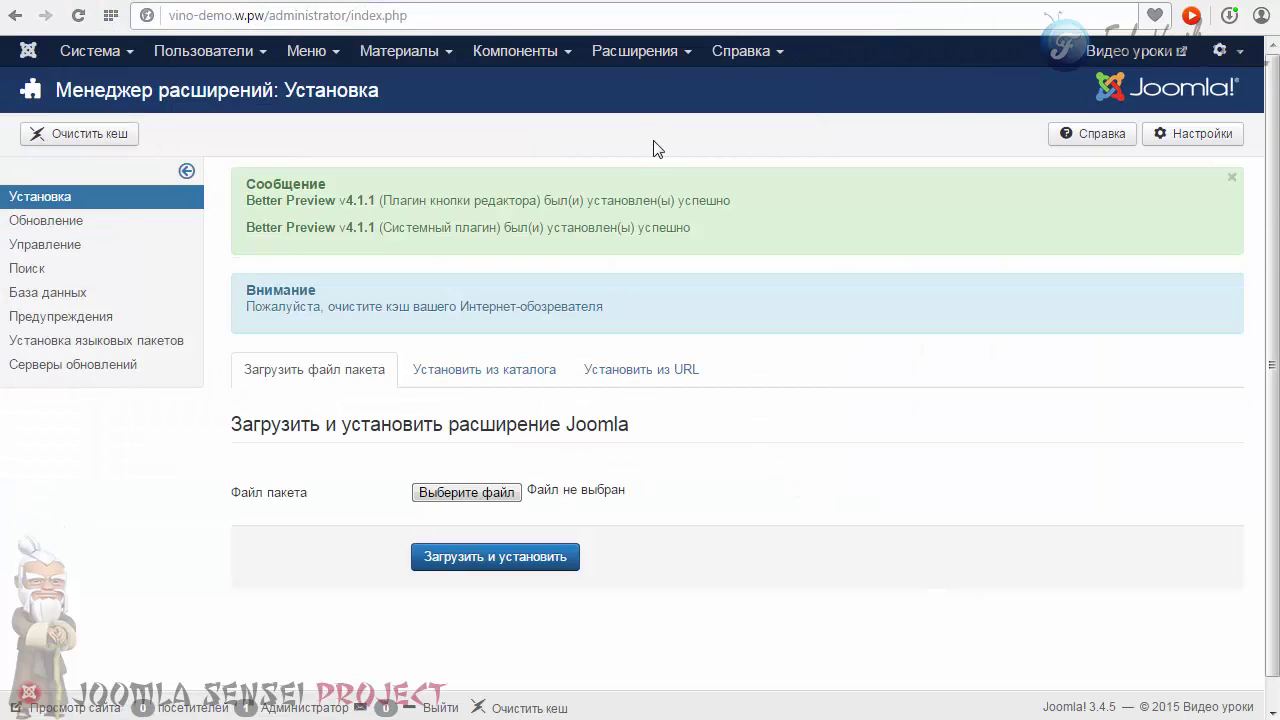
Open the plugin manager and sort the plugins by ID in descending order to locate the two Better Preview plugins.
left_click(640, 58)
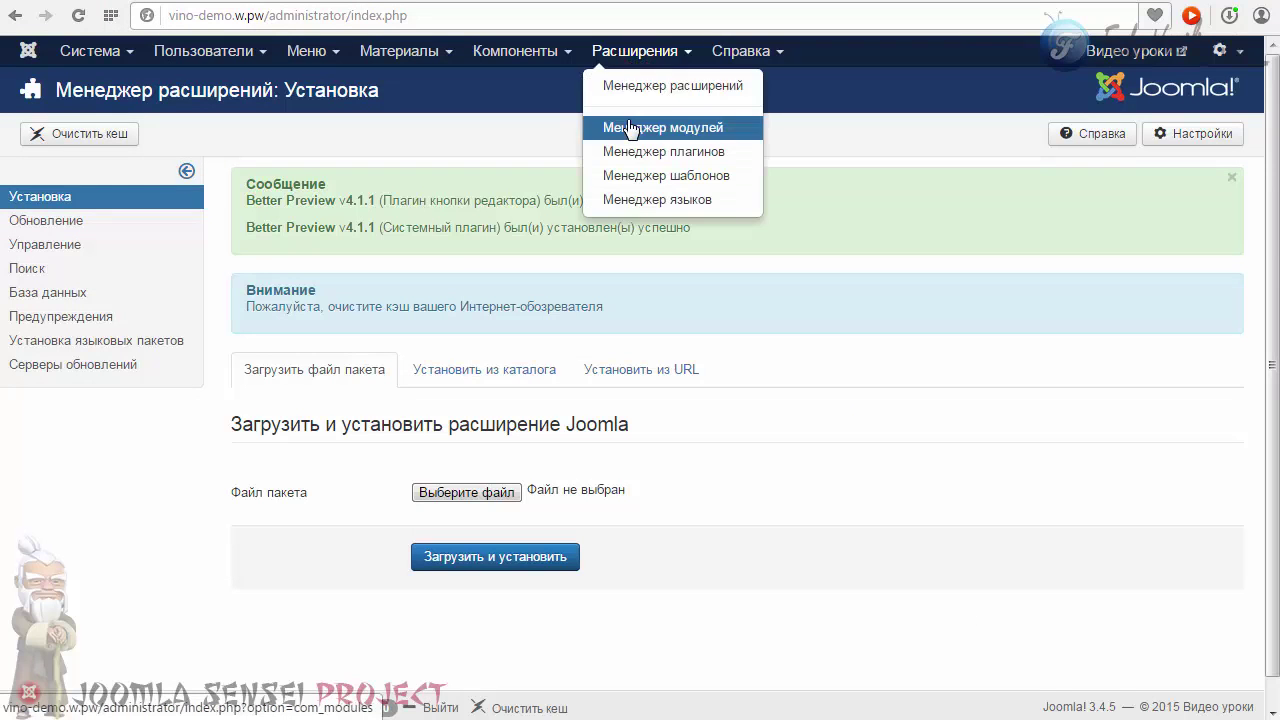
left_click(643, 156)
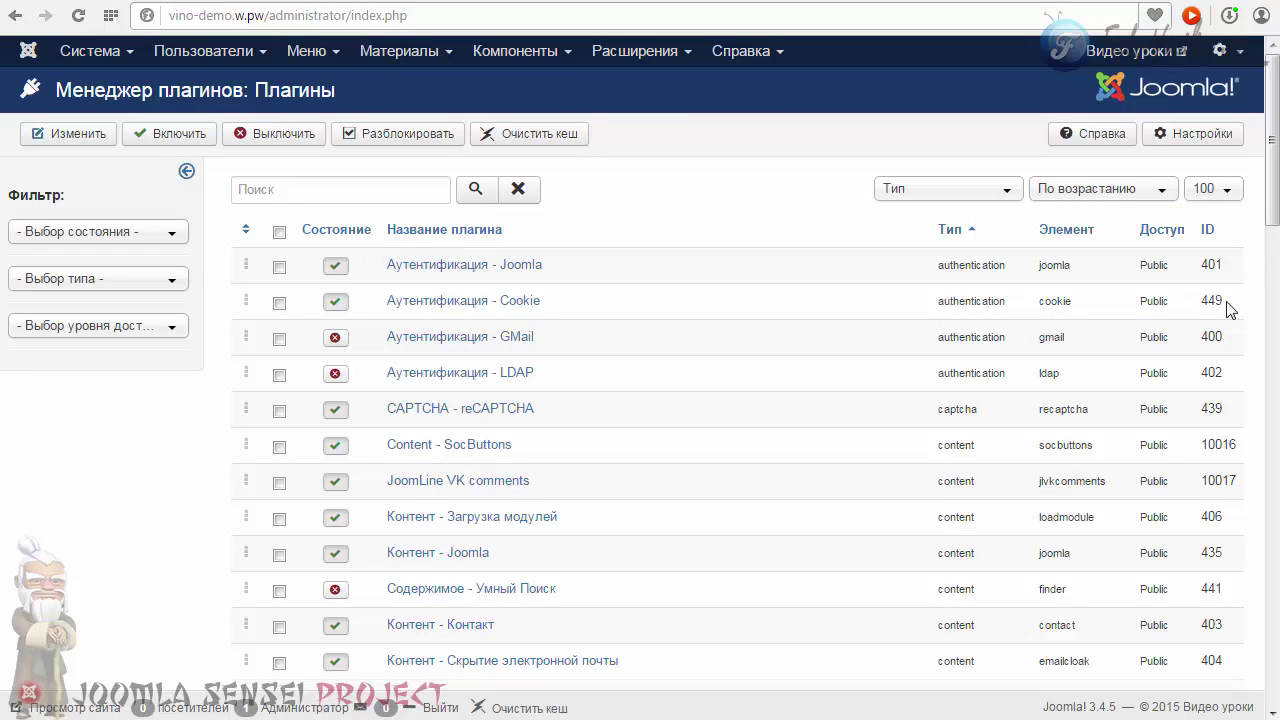
left_click(1208, 230)
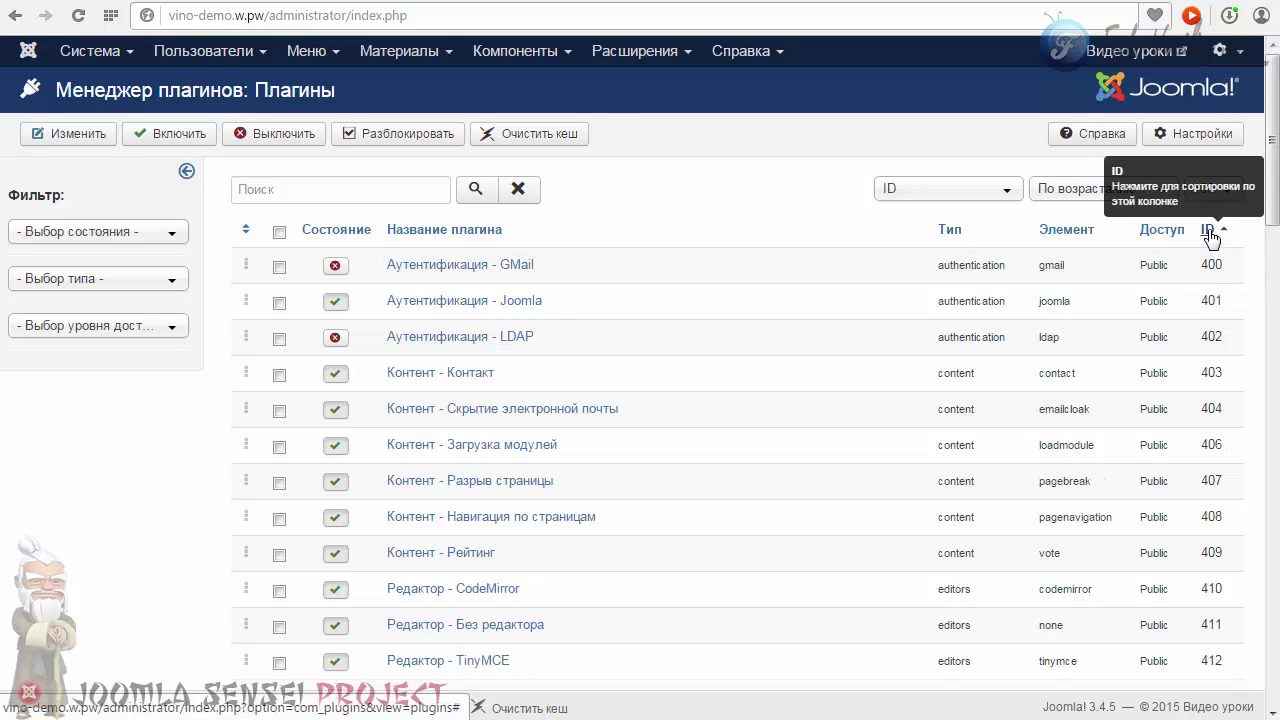
left_click(1207, 230)
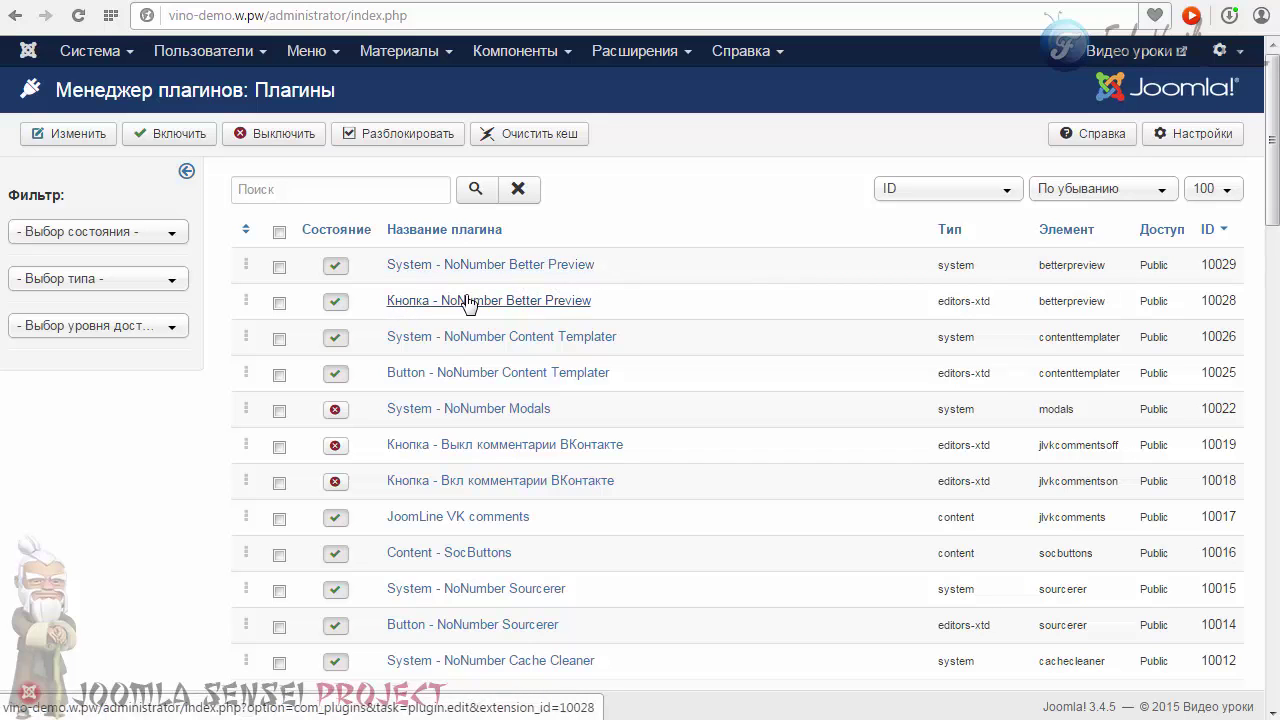
left_click_drag(618, 300, 470, 275)
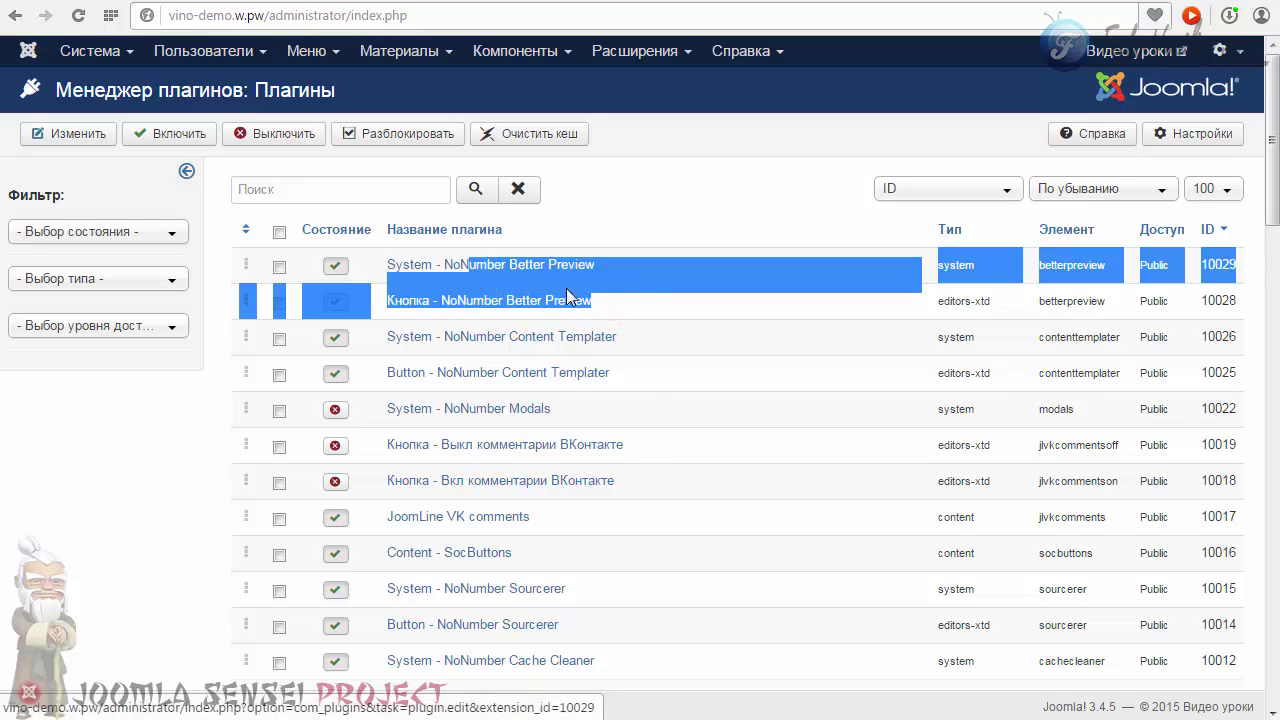
left_click(643, 298)
Open the System - NoNumber Better Preview plugin and review its description, View Site options and preview button options.
left_click(413, 266)
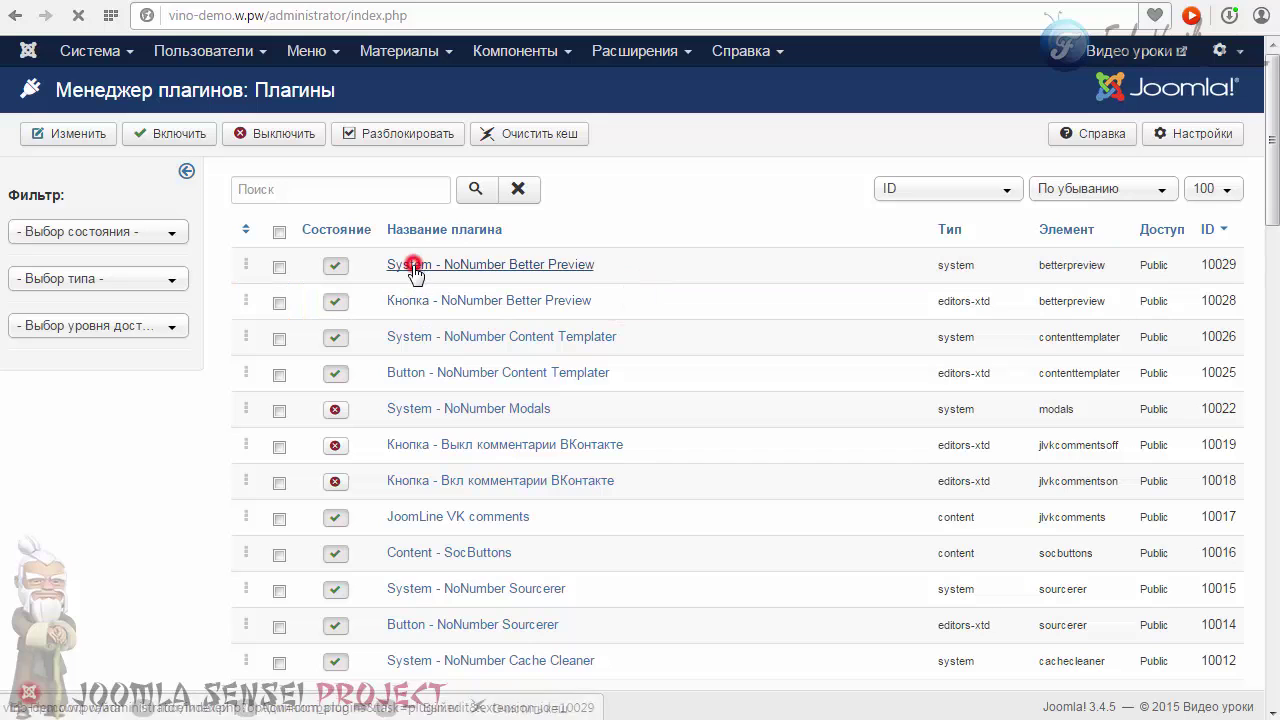
left_click(130, 186)
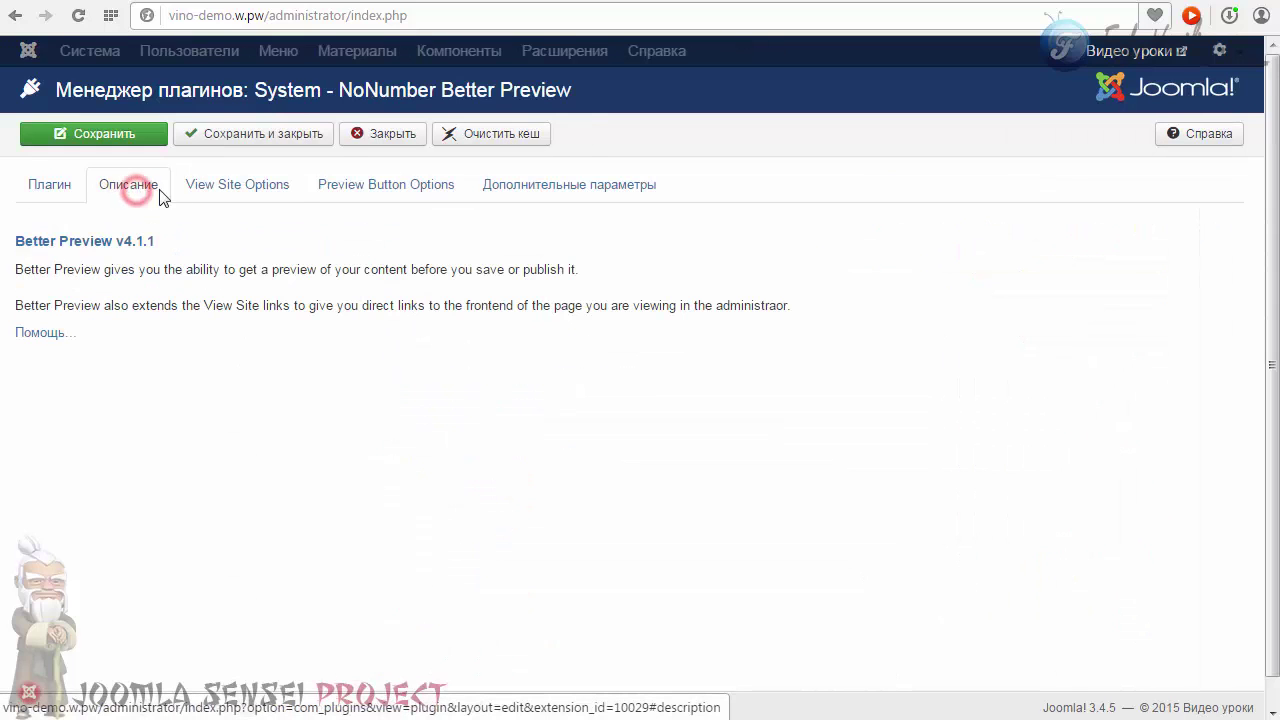
left_click(224, 190)
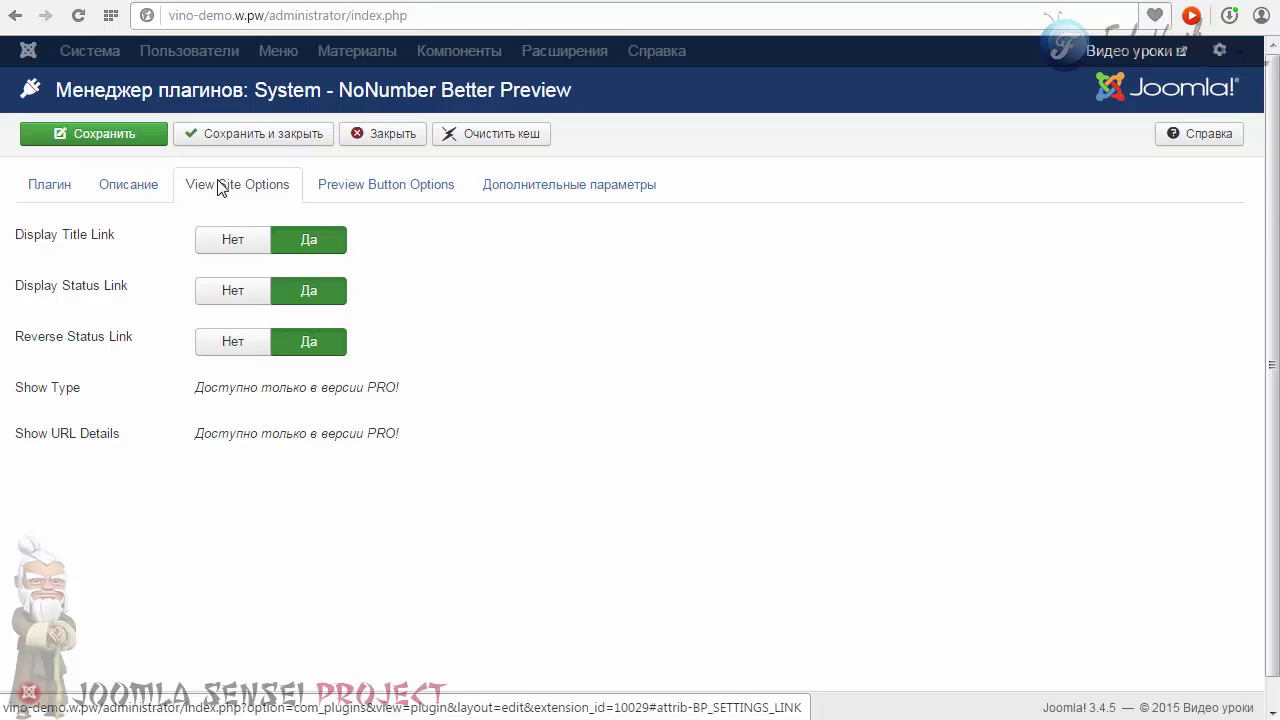
left_click(350, 194)
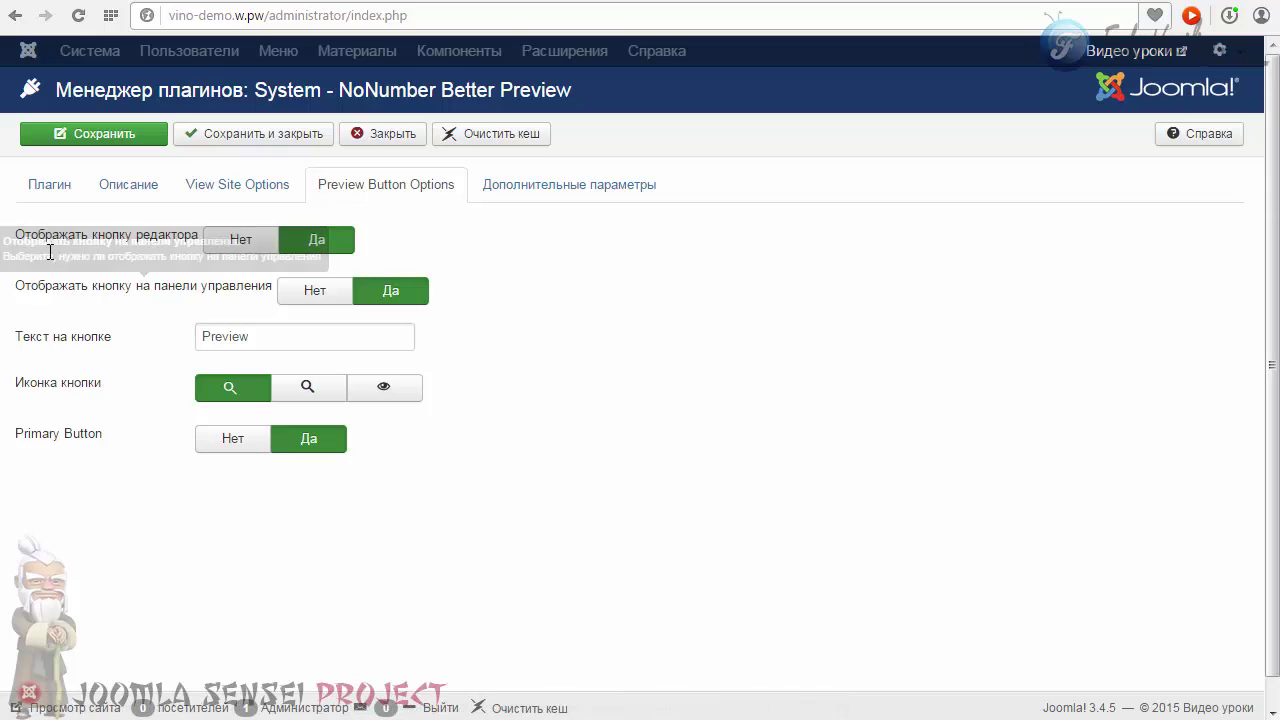
mouse_move(140, 246)
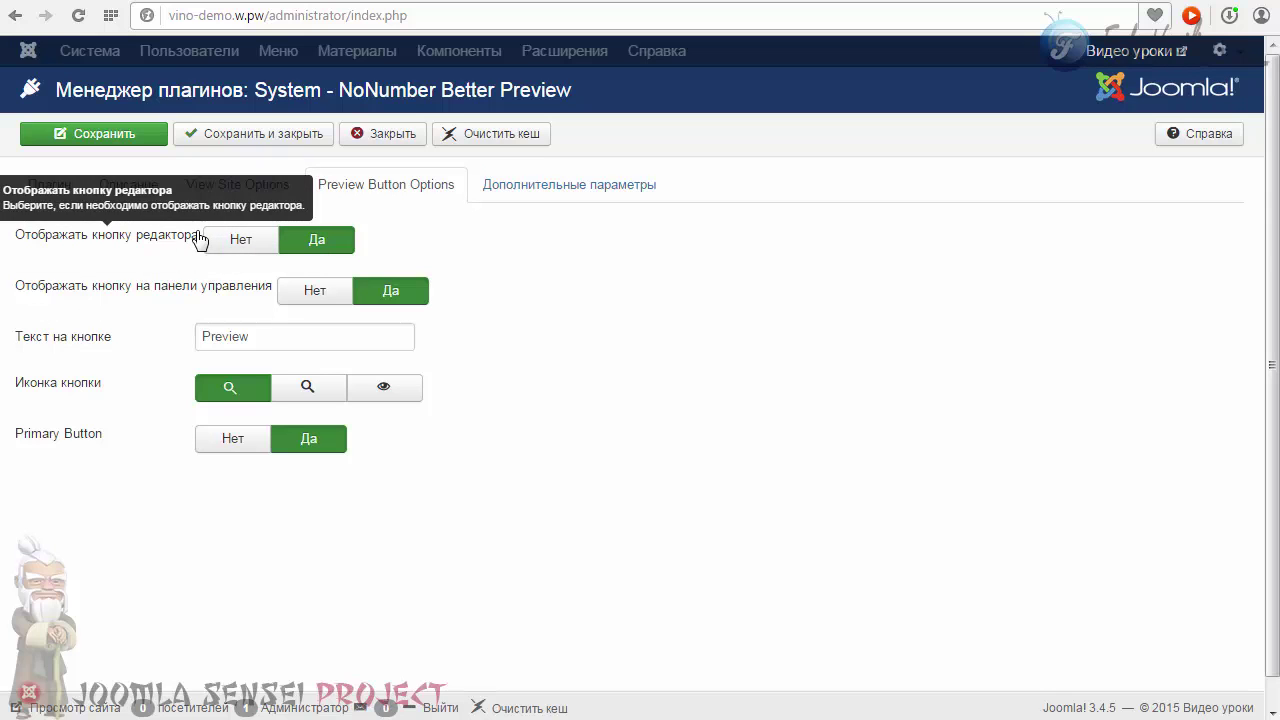
left_click_drag(197, 234, 52, 248)
left_click(103, 300)
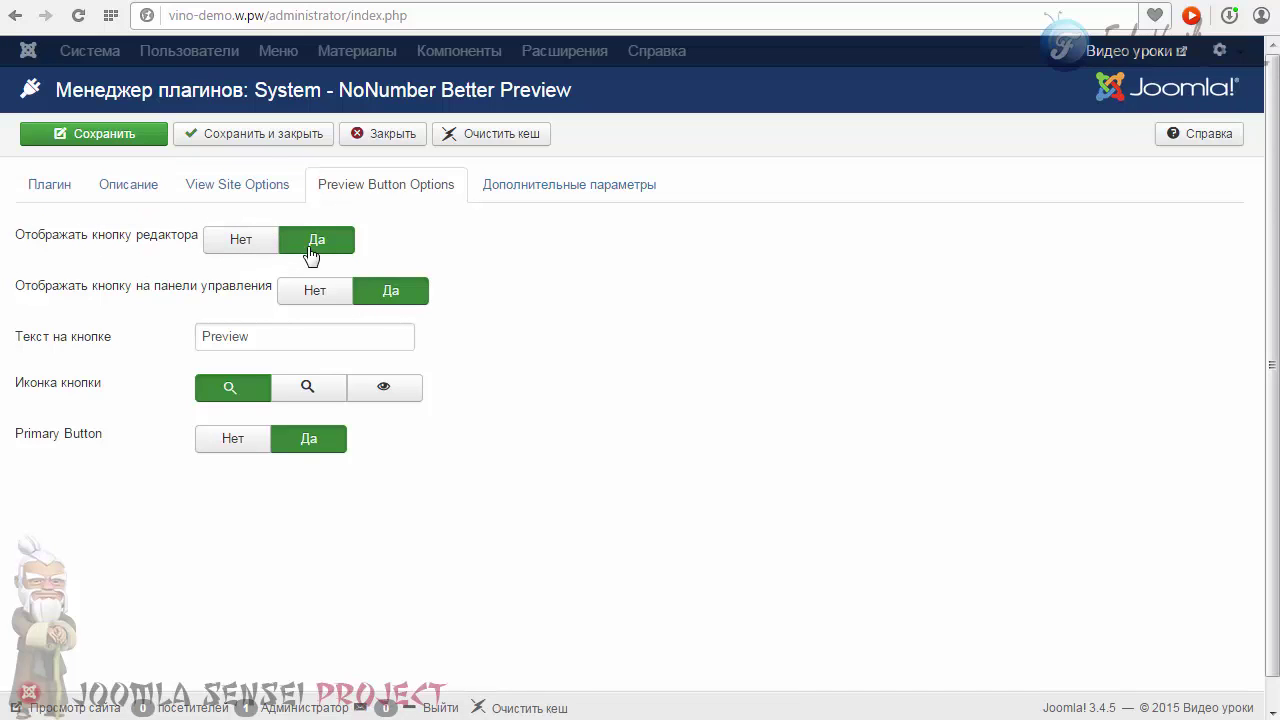
Configure the preview button with its control panel display off, the text "Просмотр" and the eye icon.
left_click(310, 293)
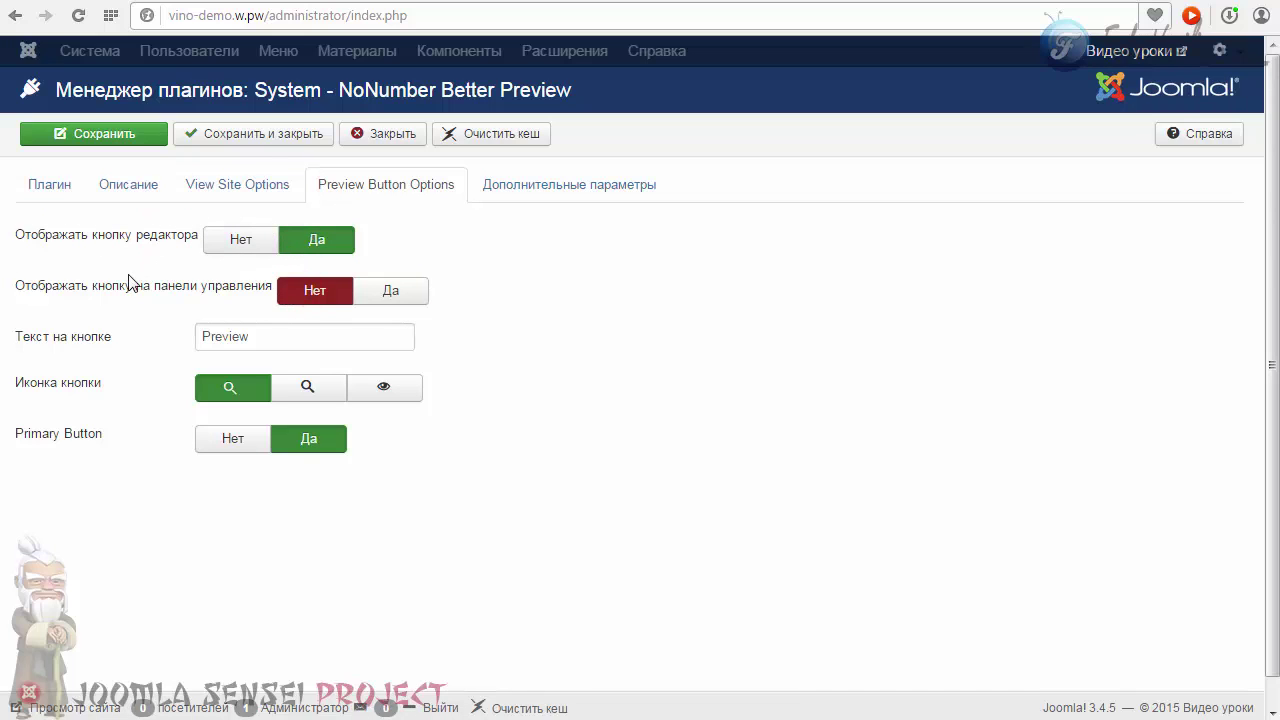
left_click_drag(252, 337, 108, 338)
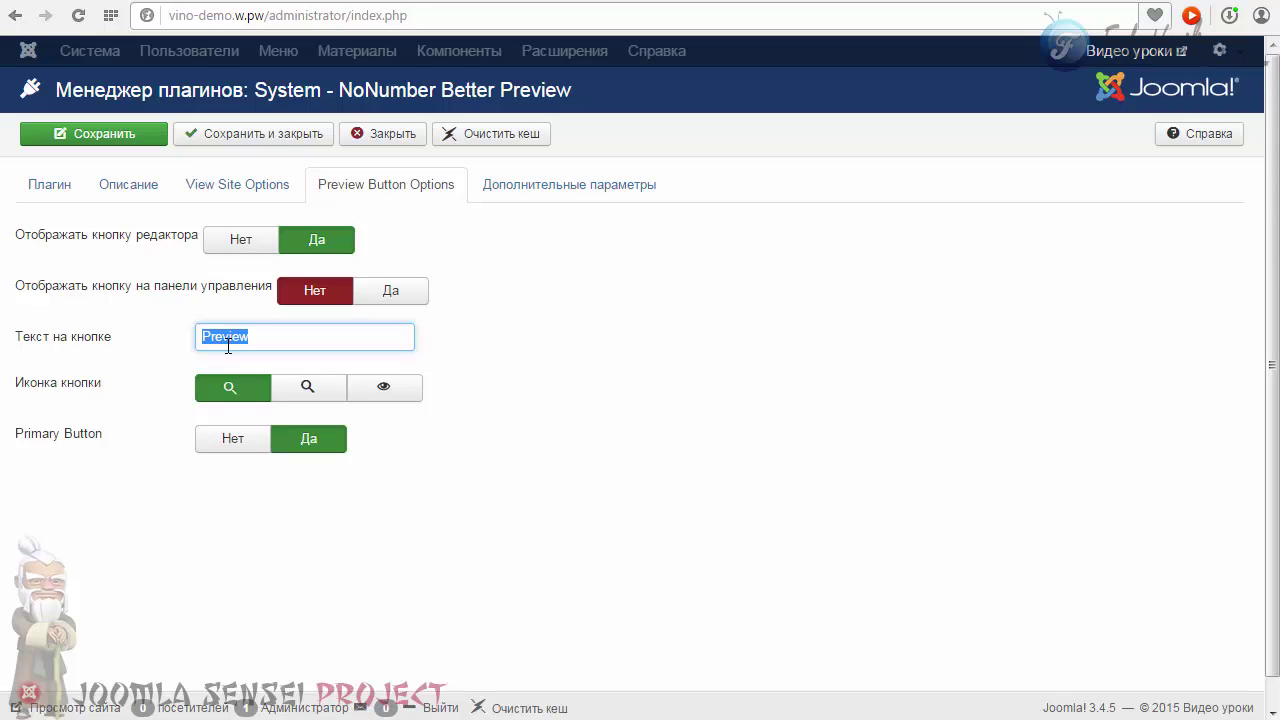
type("Просм")
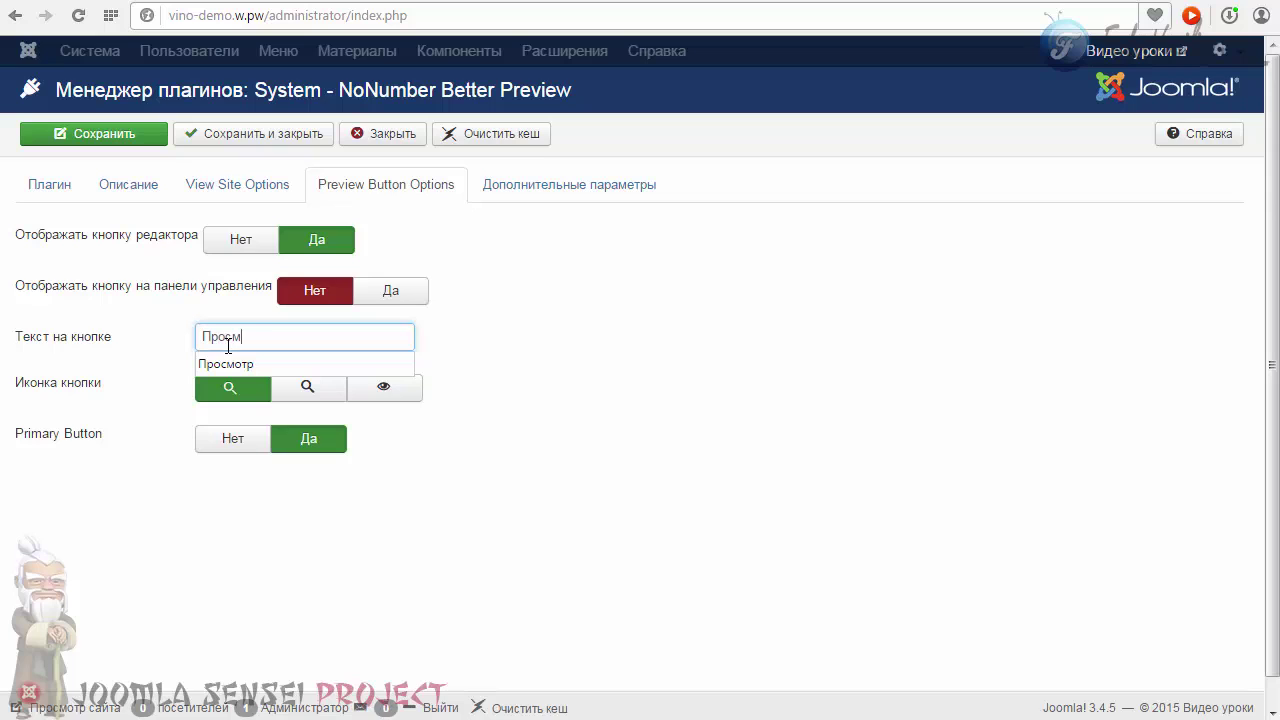
type("отр")
left_click(503, 331)
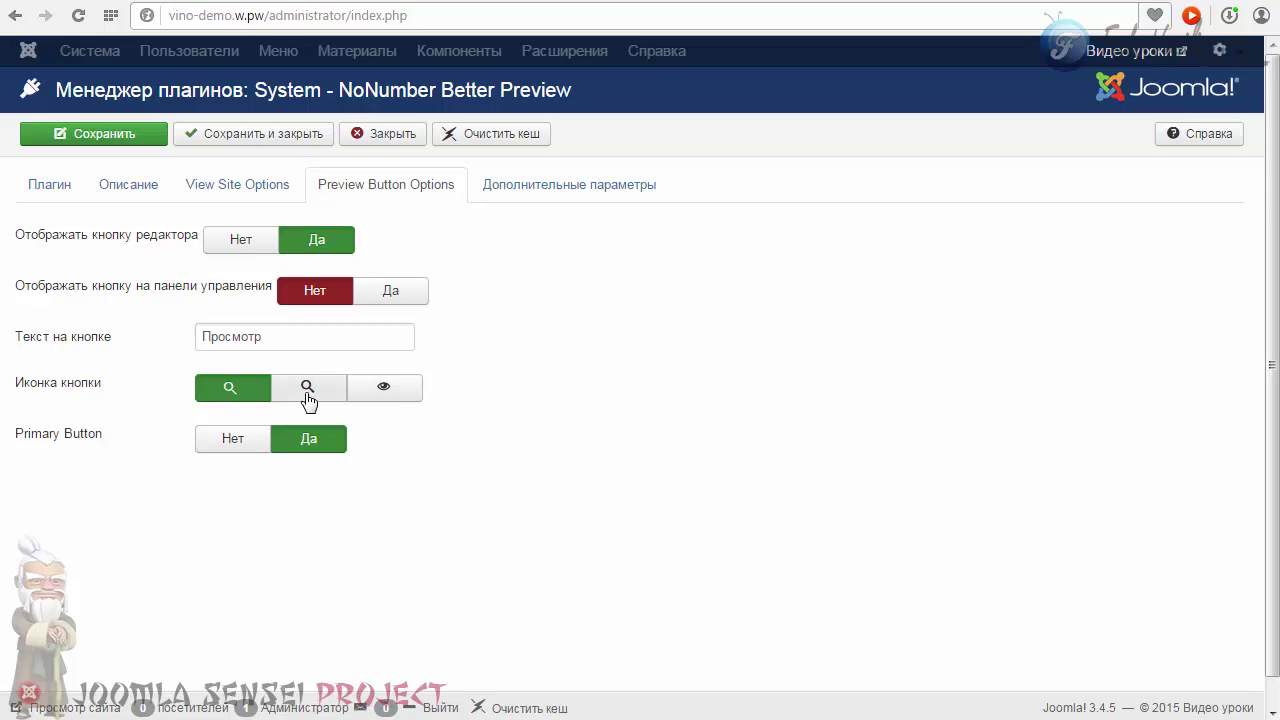
left_click(412, 396)
Check the plugin's additional parameters and View Site options, and save and close its settings.
left_click(529, 188)
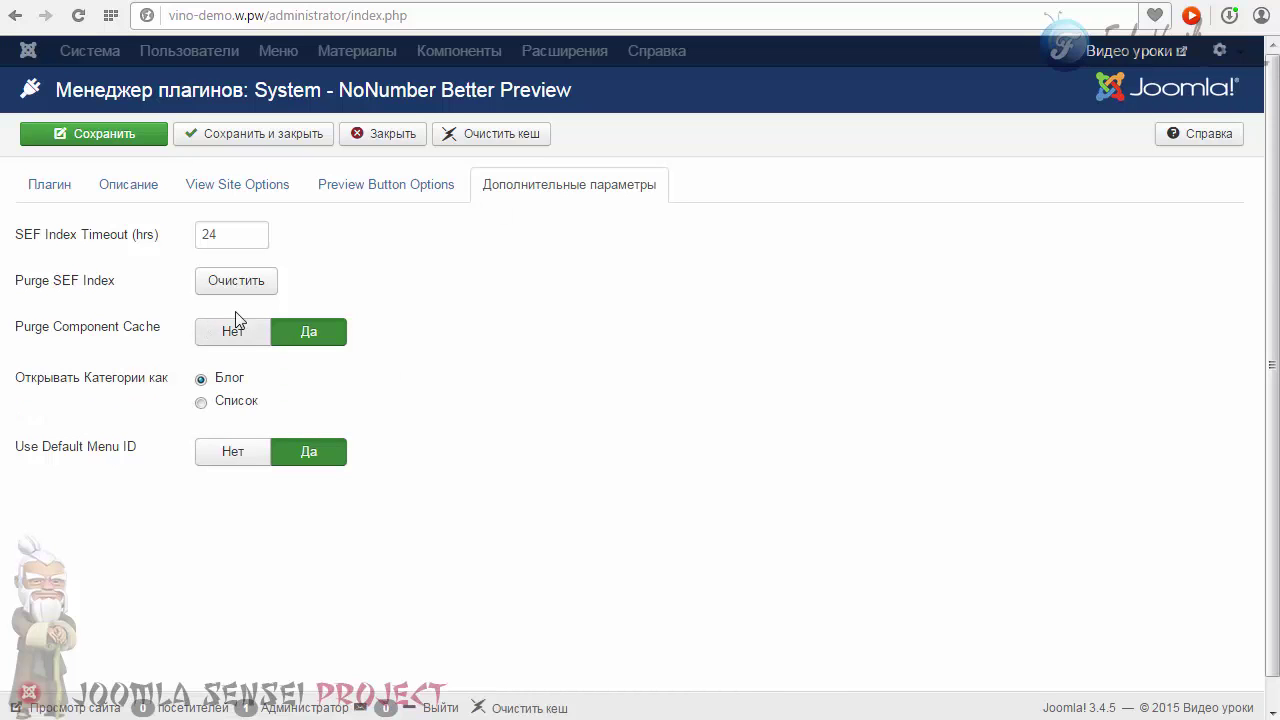
left_click(379, 185)
left_click(231, 186)
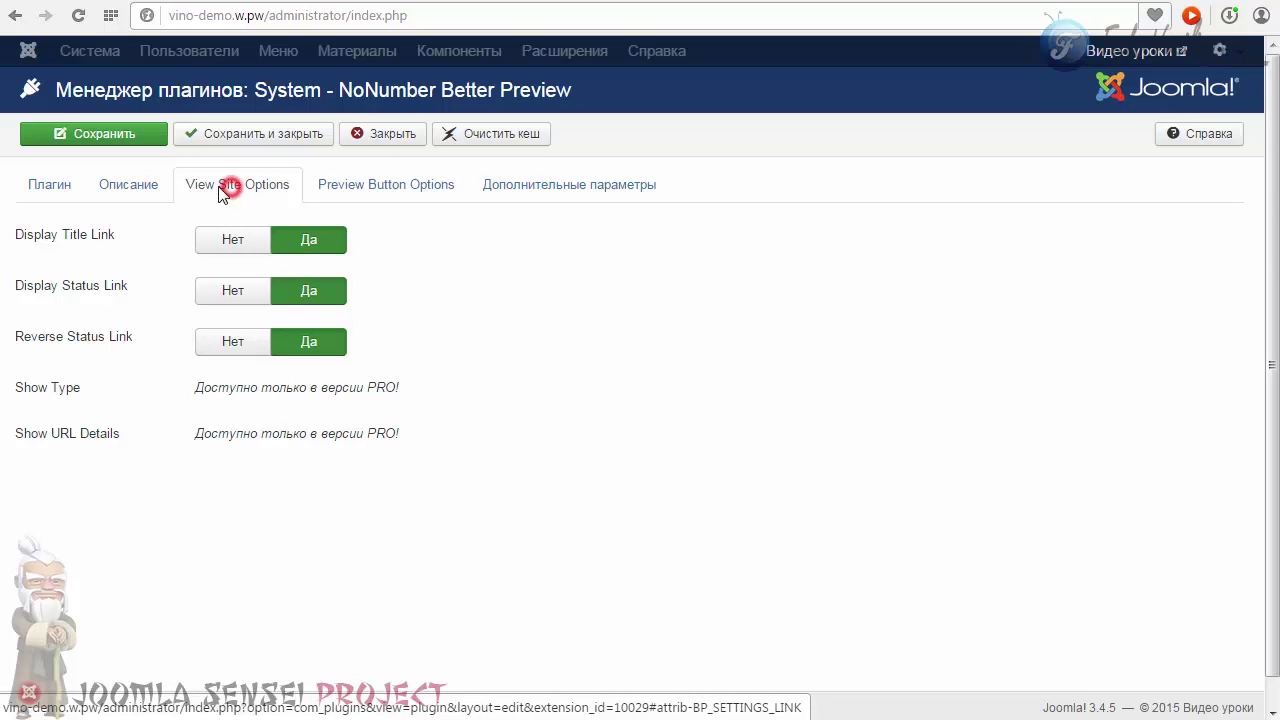
left_click(222, 140)
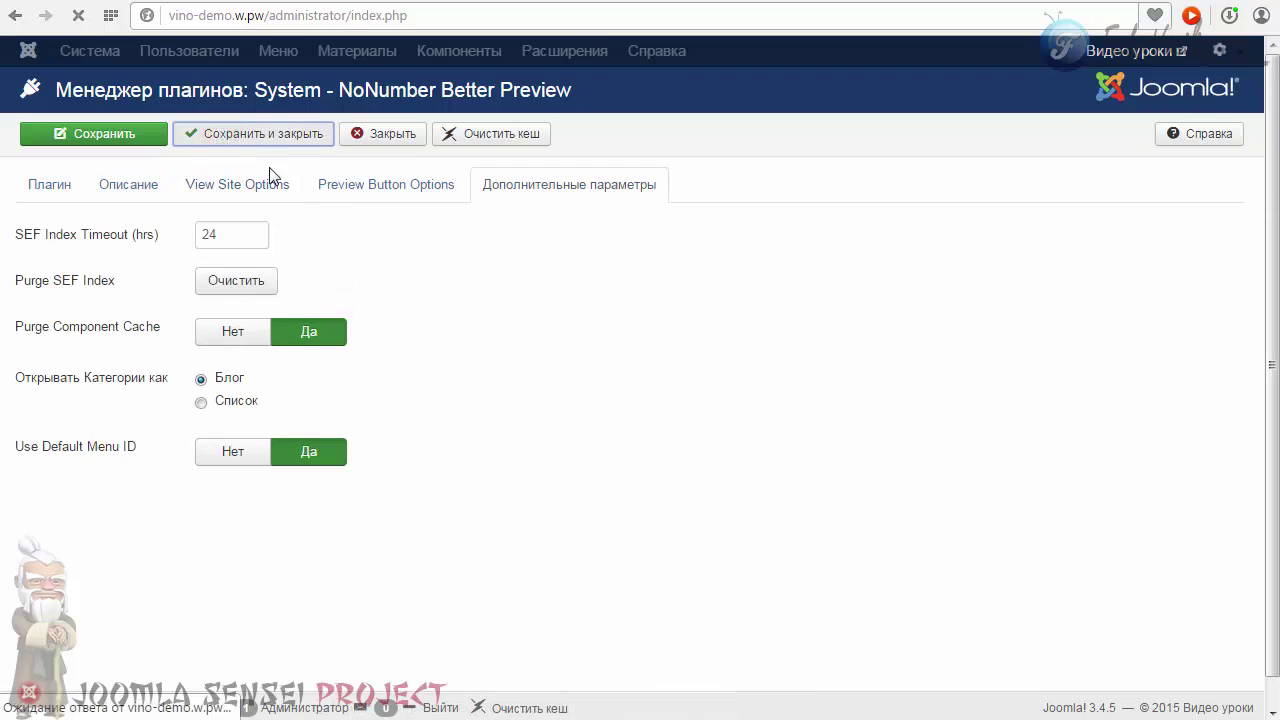
Open the article "Виджеты эффекты на ссылках V.4 в Adobe Muse" for editing from the article manager.
left_click(390, 51)
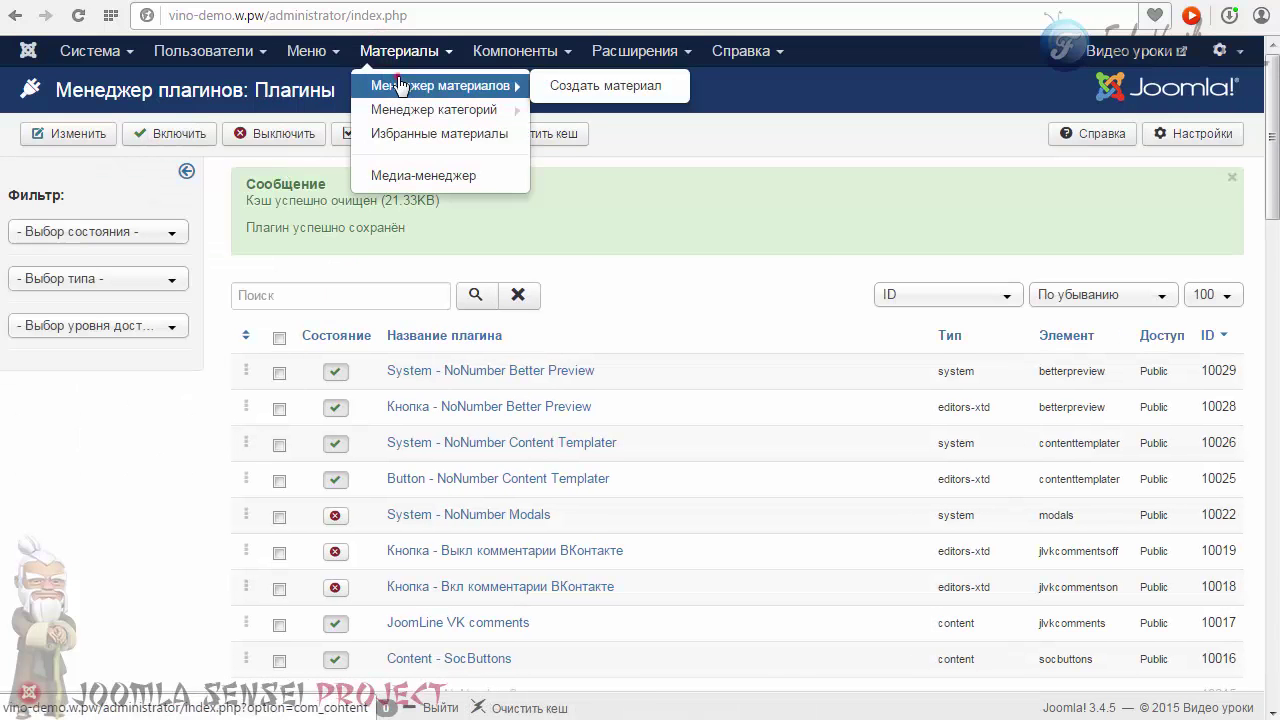
left_click(397, 78)
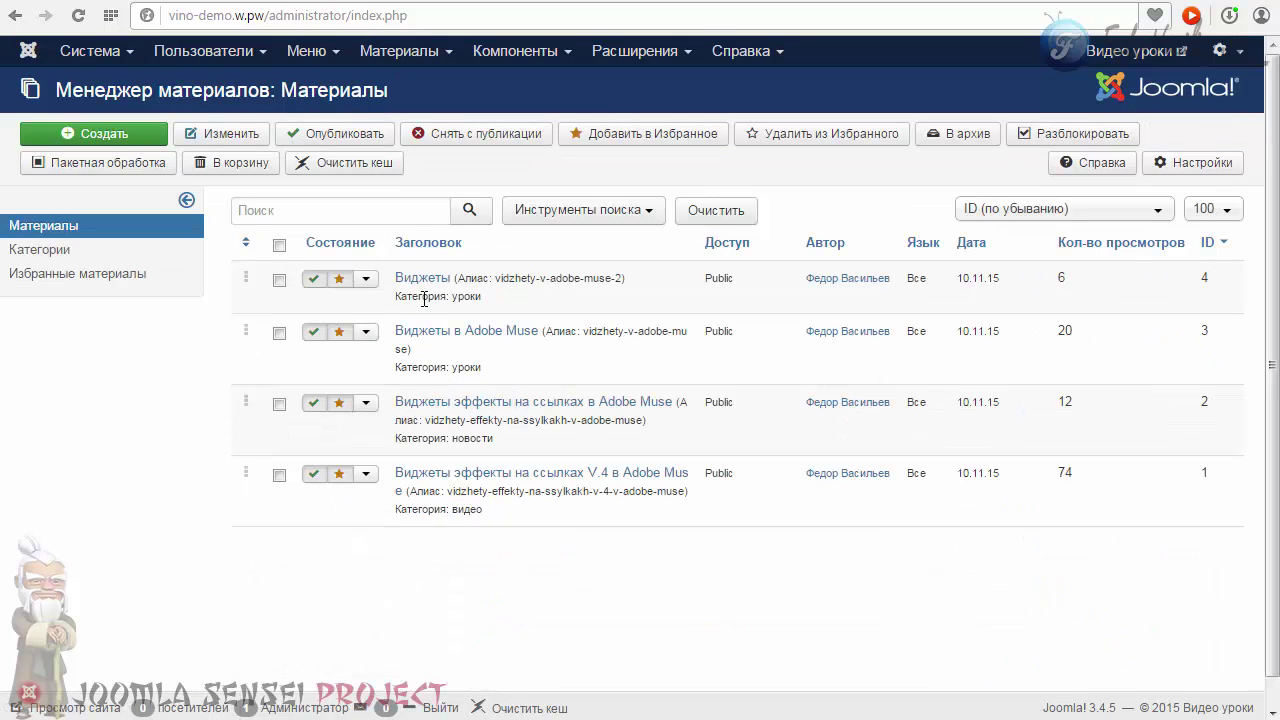
left_click(440, 472)
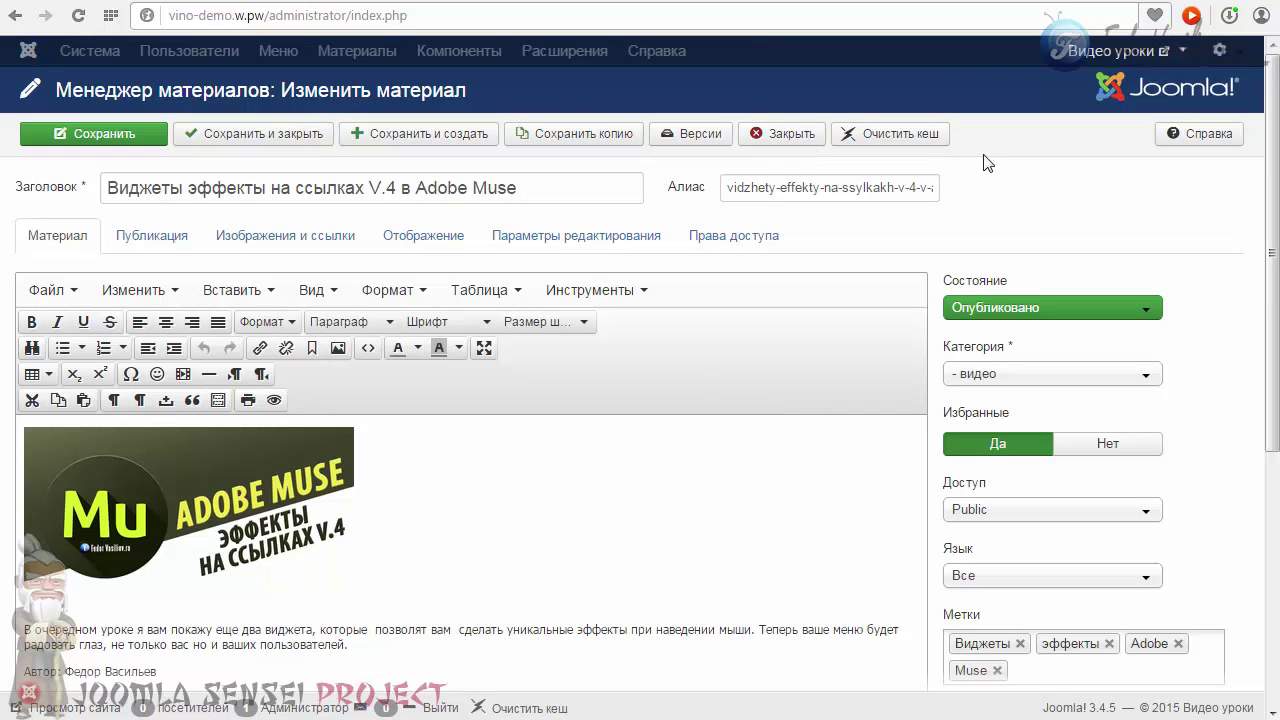
Preview the article with the "Просмотр" button below the editor and look over the rendered page.
scroll(1252, 242, "down", 4)
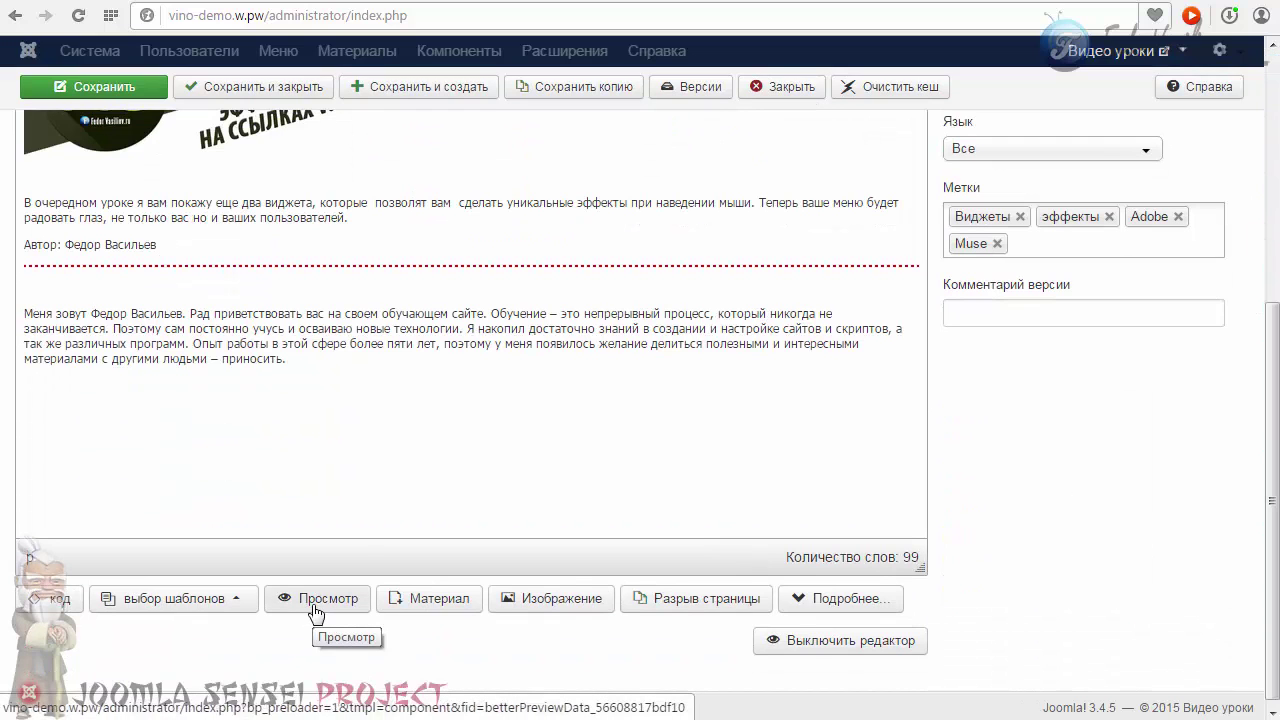
left_click(317, 609)
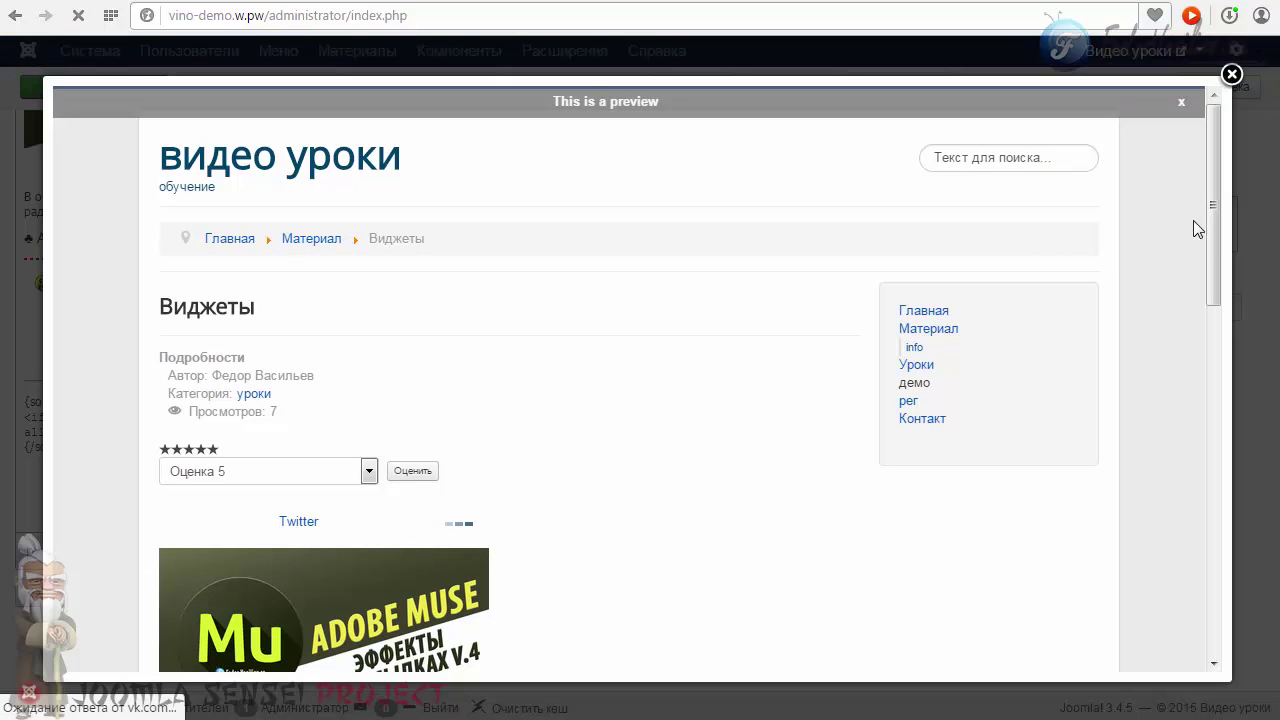
left_click_drag(1213, 179, 1160, 152)
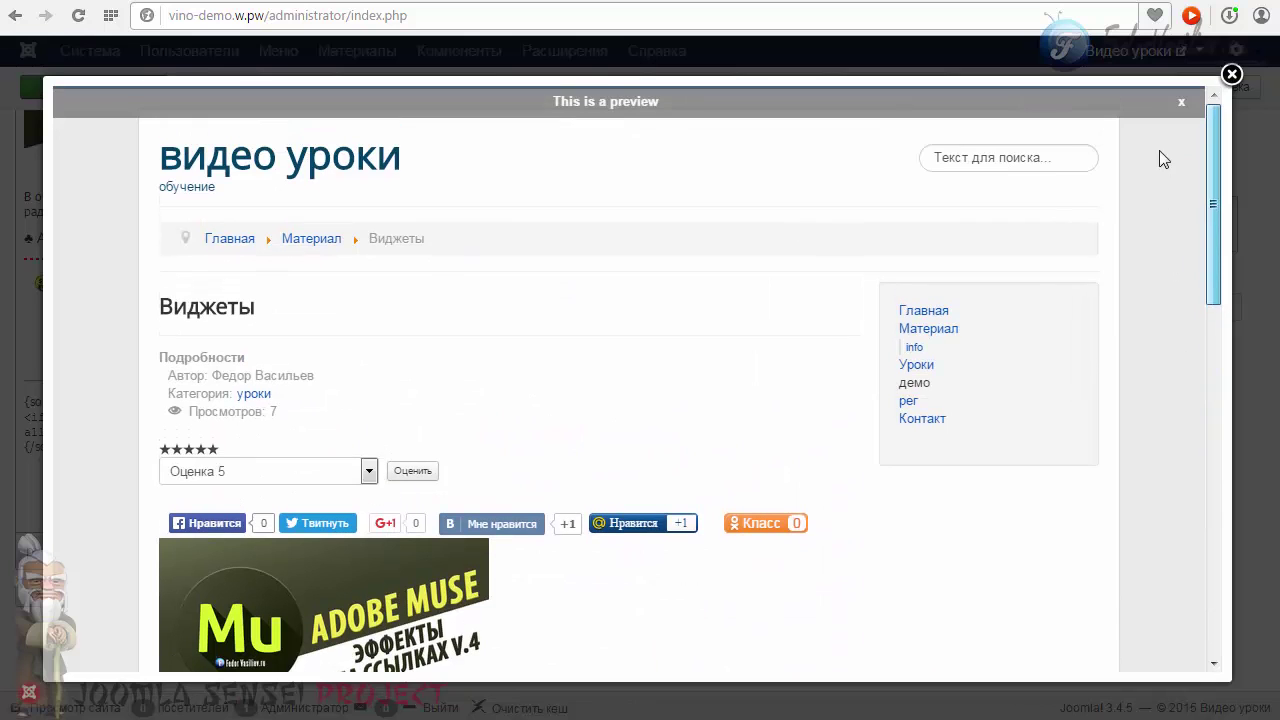
Close the preview, open the "Виджеты" article on the live site through the site link list, and look over the page.
left_click(1232, 75)
scroll(491, 266, "up", 3)
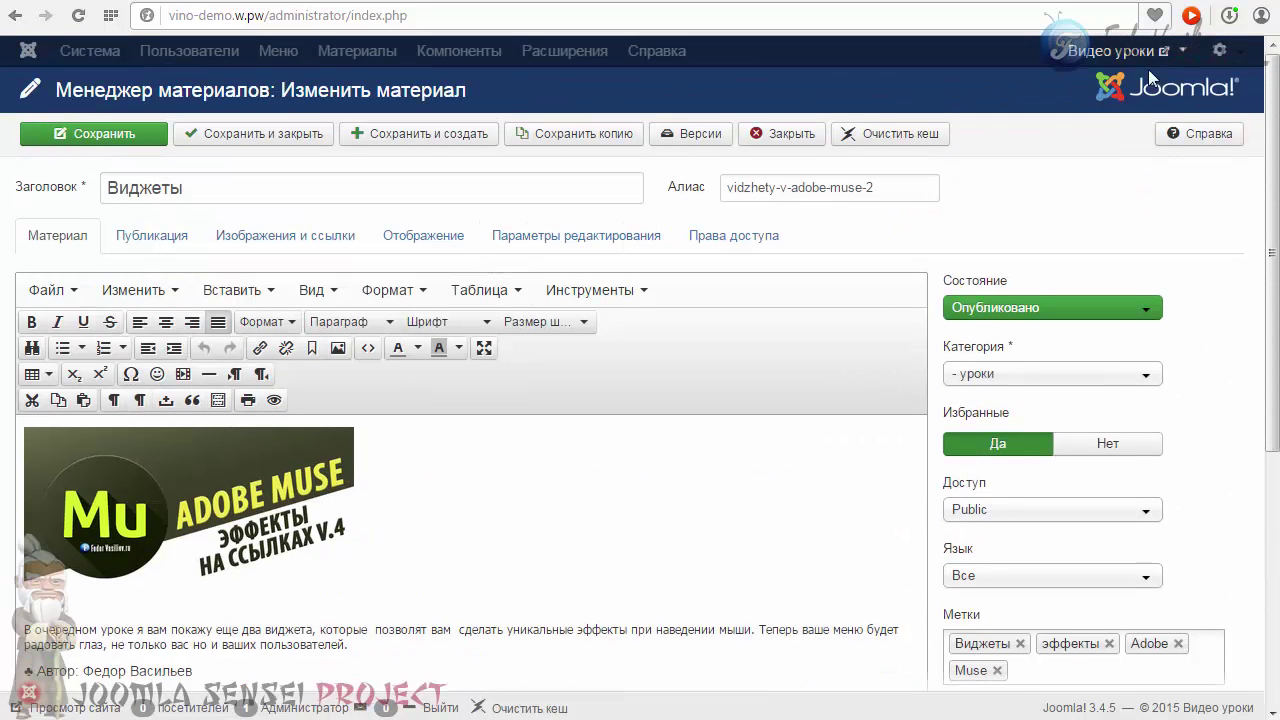
left_click(1150, 52)
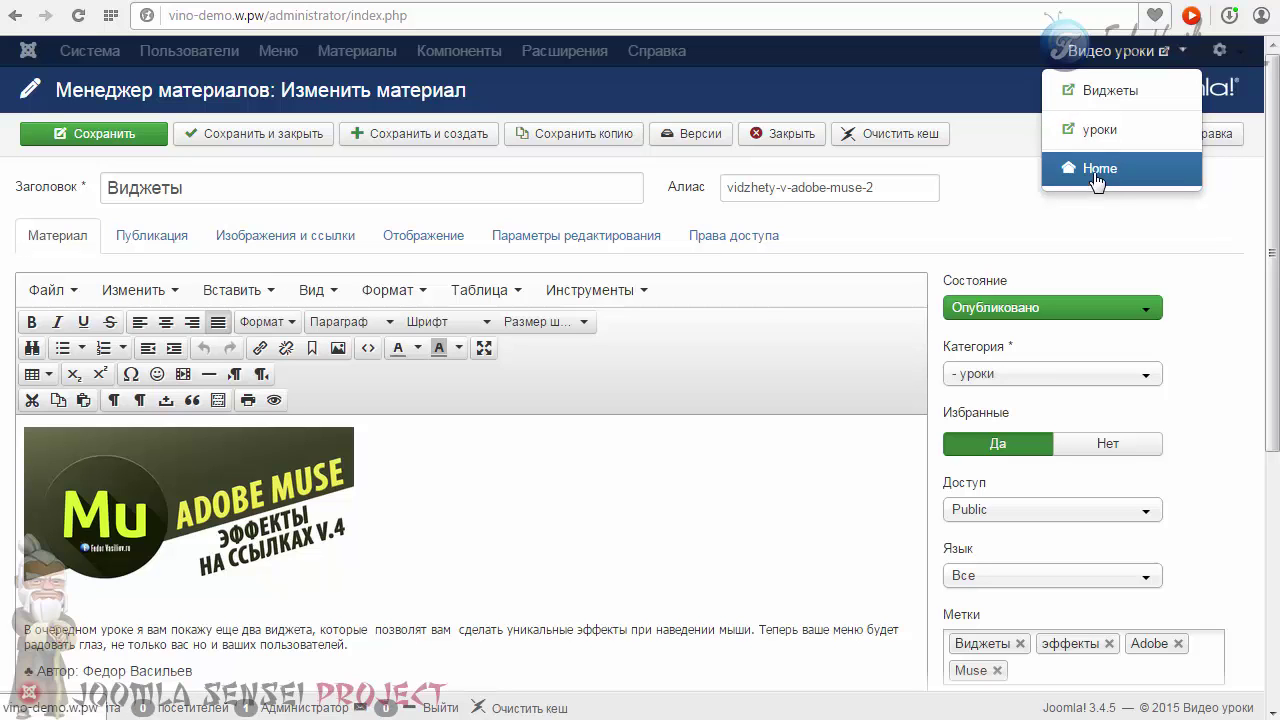
left_click(1108, 90)
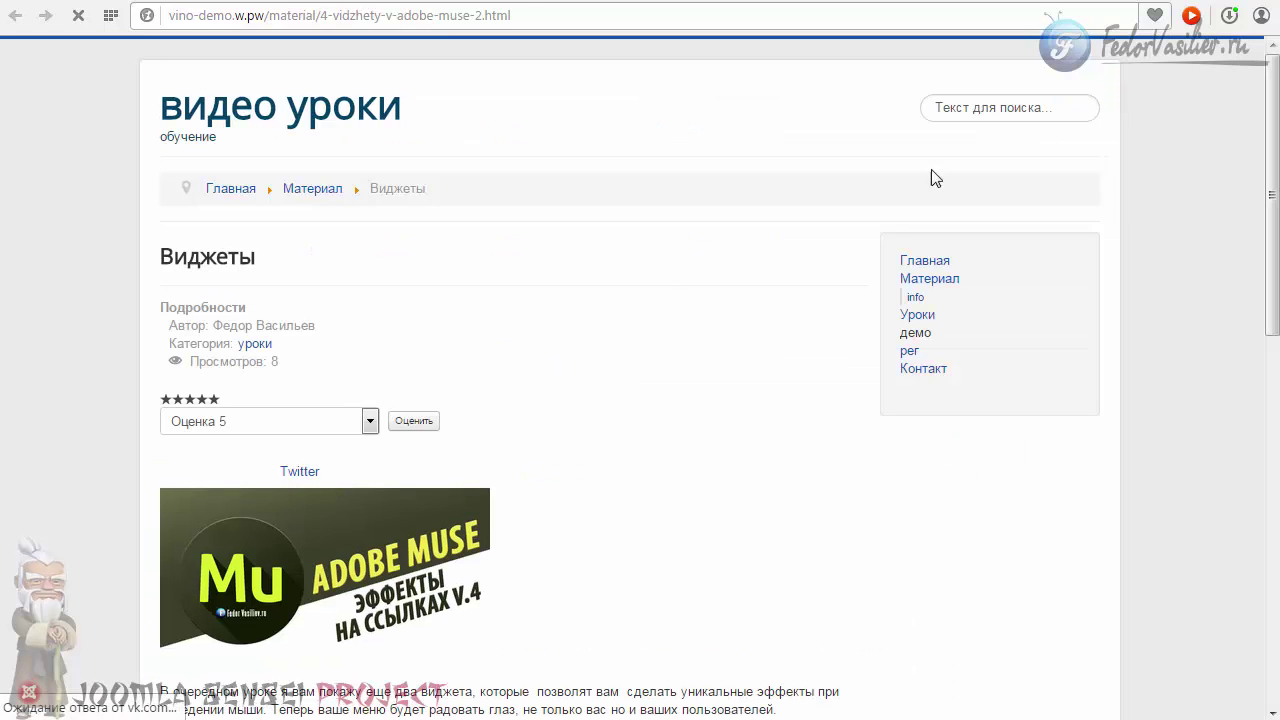
scroll(645, 350, "down", 10)
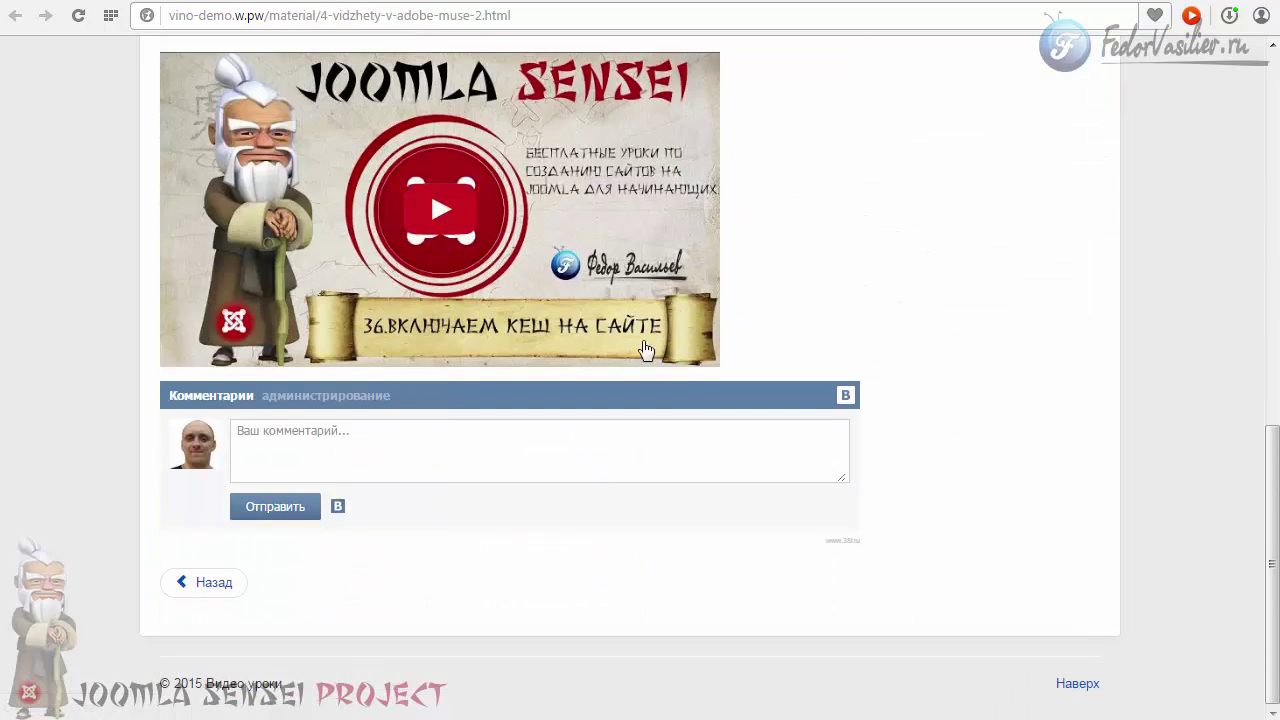
scroll(645, 350, "up", 10)
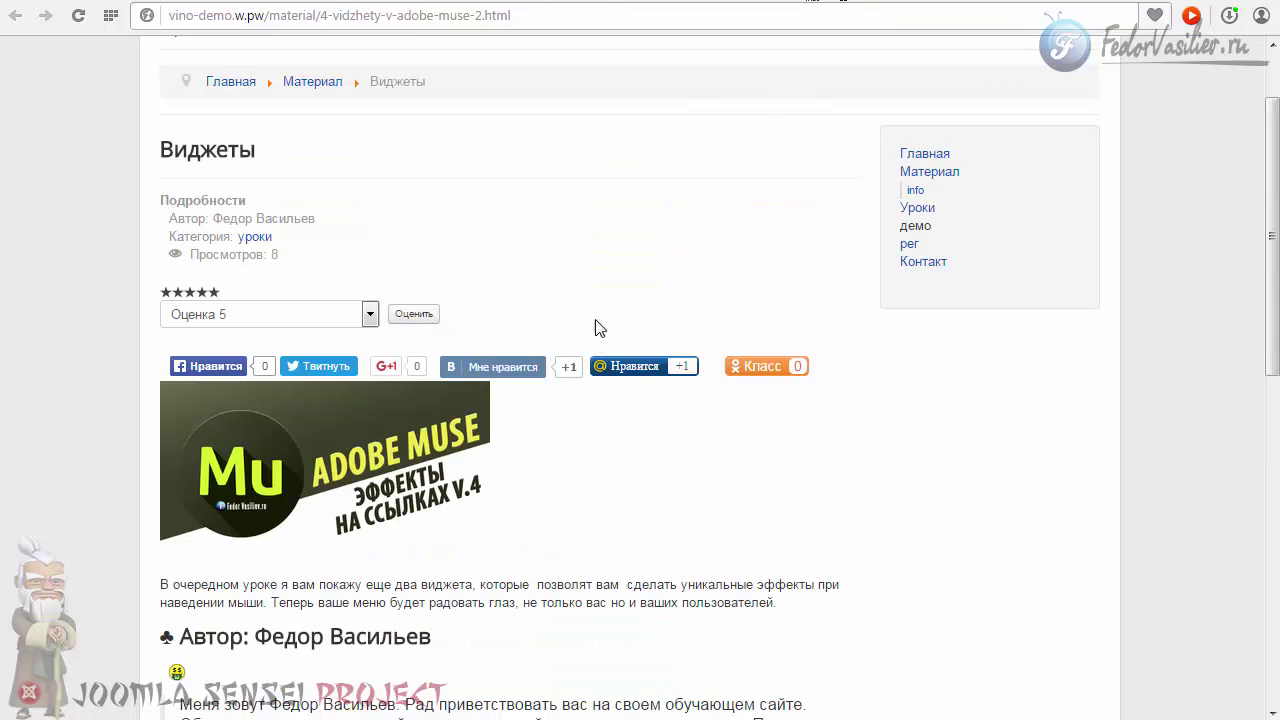
left_click(833, 2)
Check the site link list for the "Виджеты" article again and close the article without saving.
left_click(1124, 52)
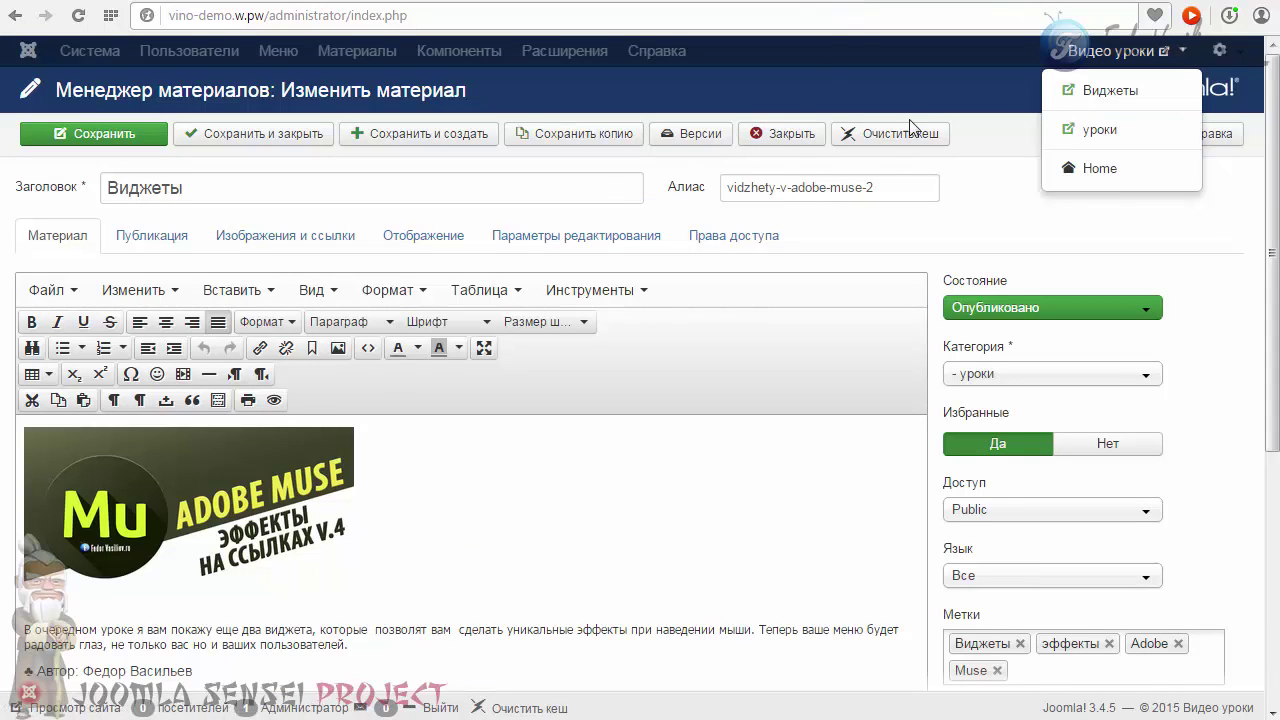
left_click(734, 227)
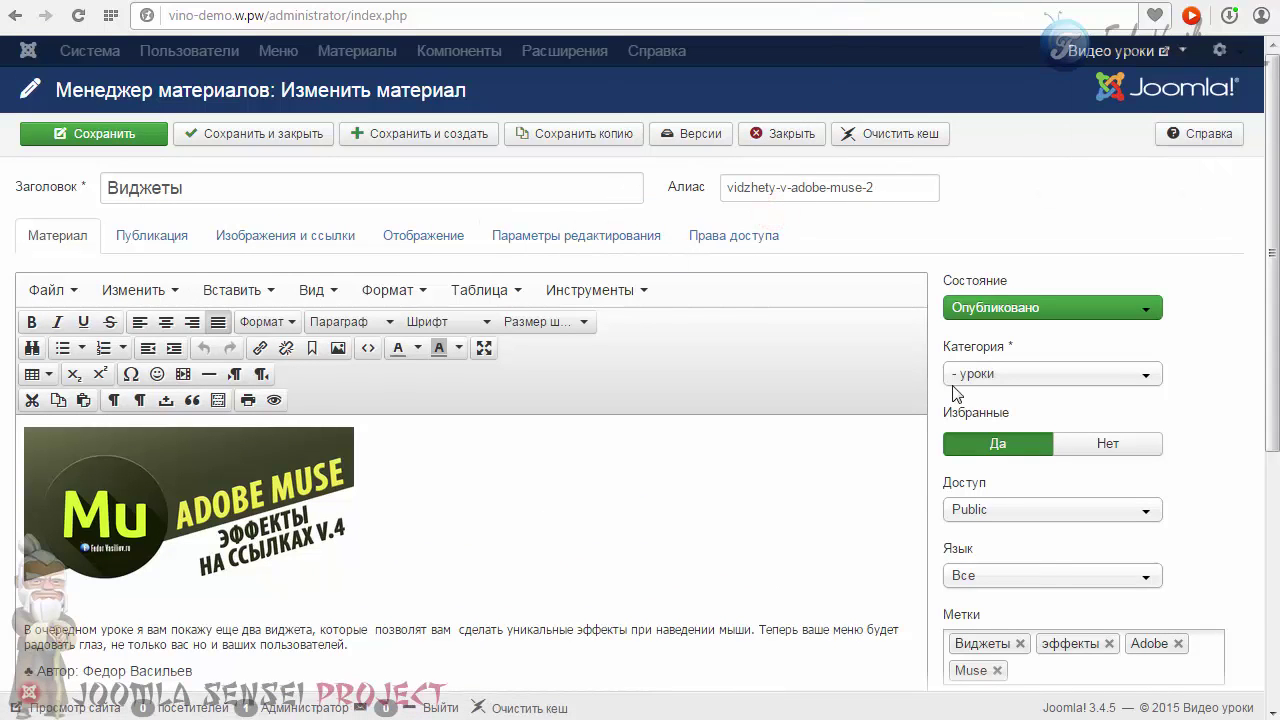
left_click(781, 133)
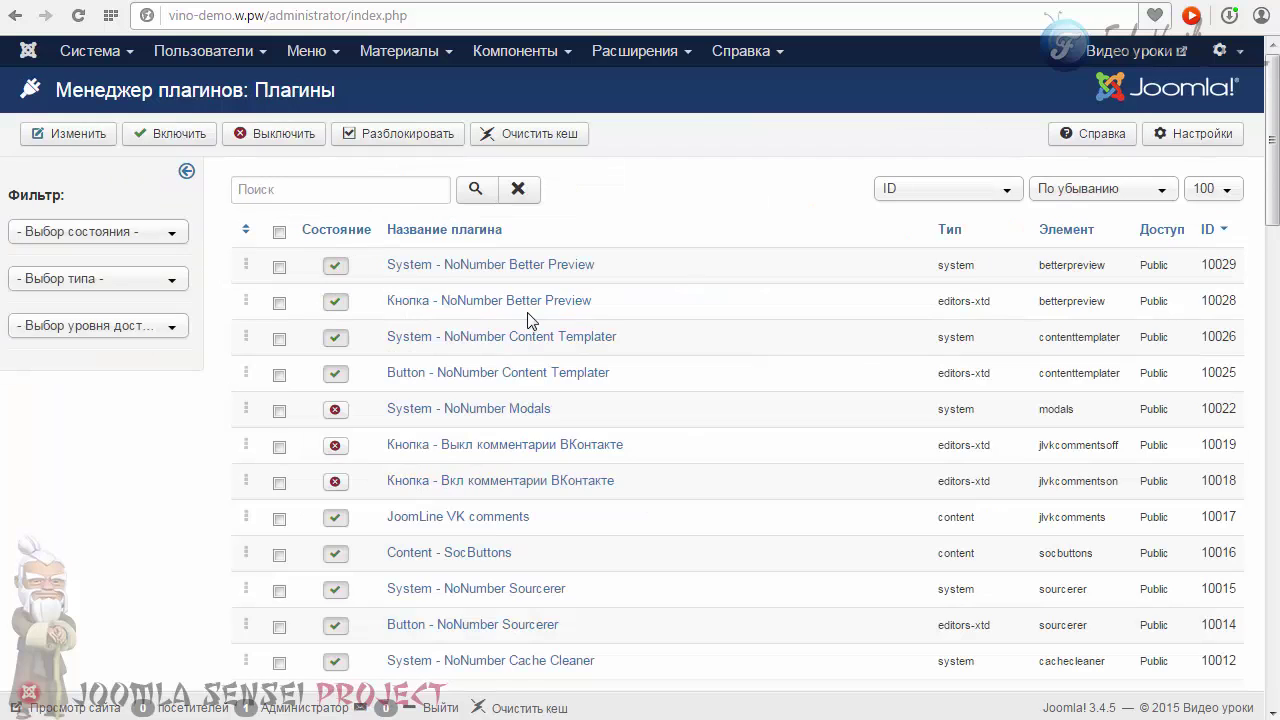
In the System - NoNumber Better Preview plugin, turn the editor button off and the control panel button on, and save and close.
left_click(476, 265)
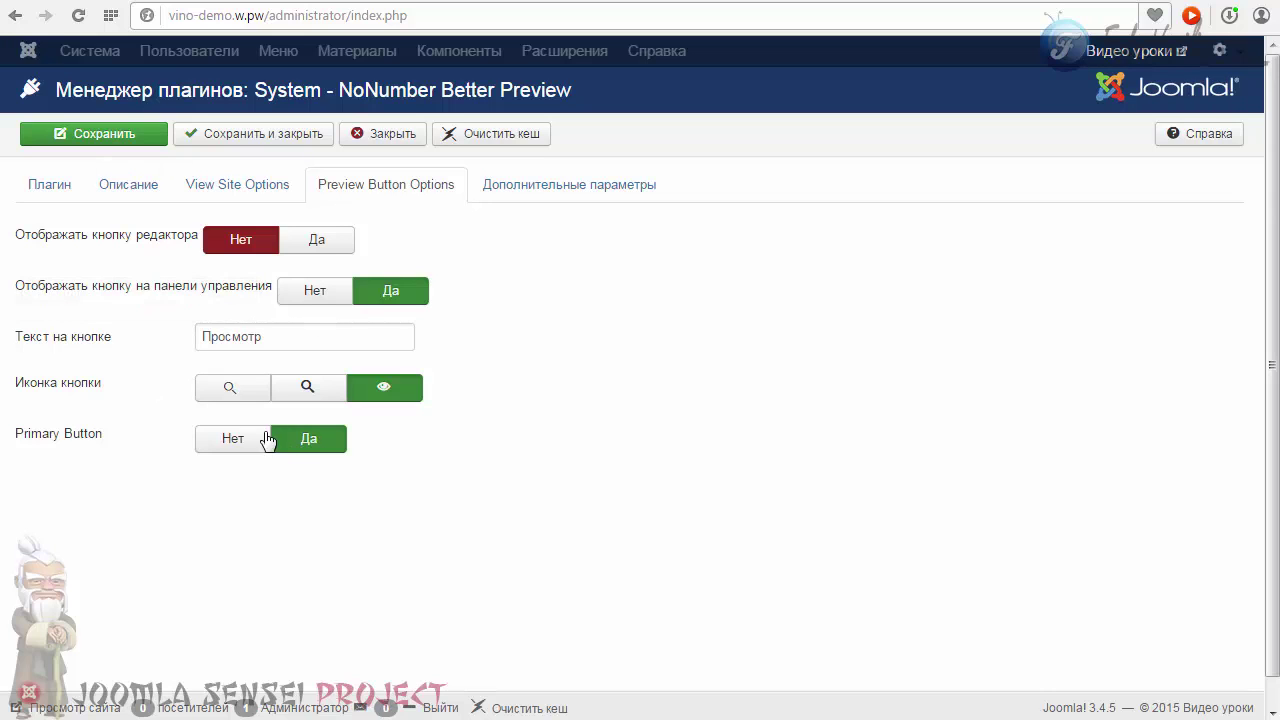
mouse_move(37, 251)
mouse_move(168, 298)
left_click(253, 133)
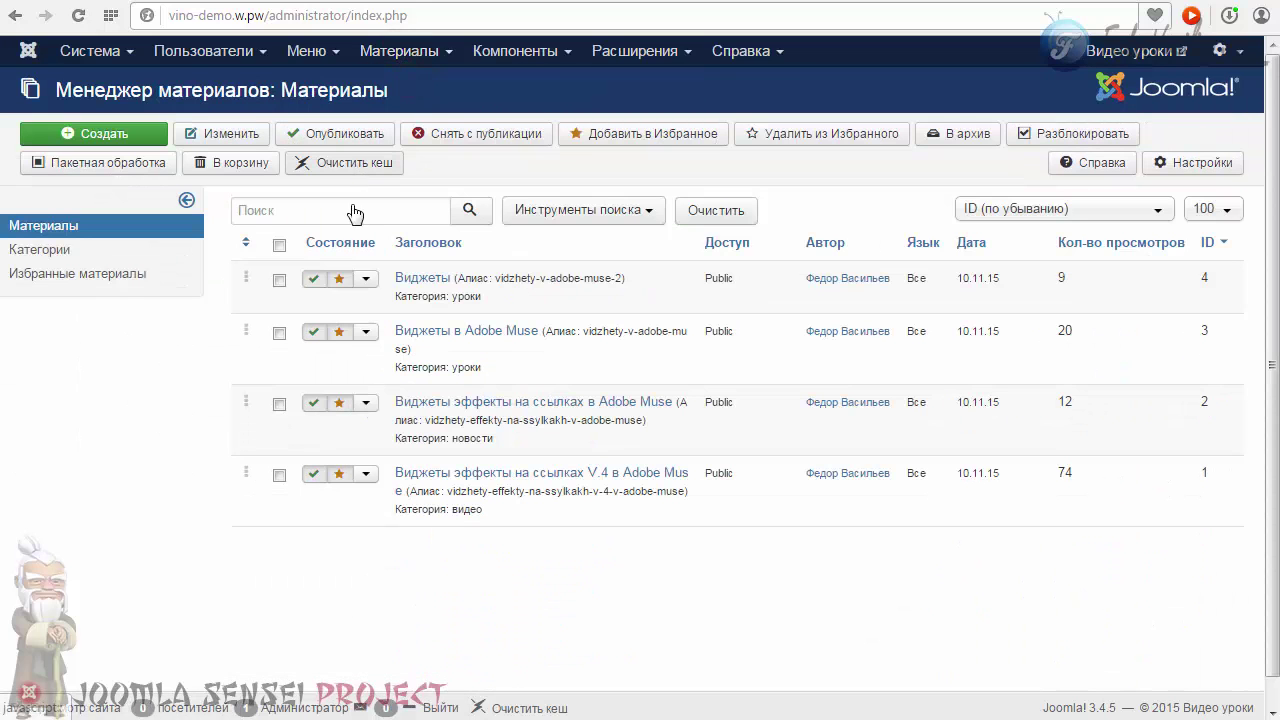
Open the article "Виджеты" for editing, preview it with the "Просмотр" command above the title, and check the buttons below the editor.
left_click(413, 278)
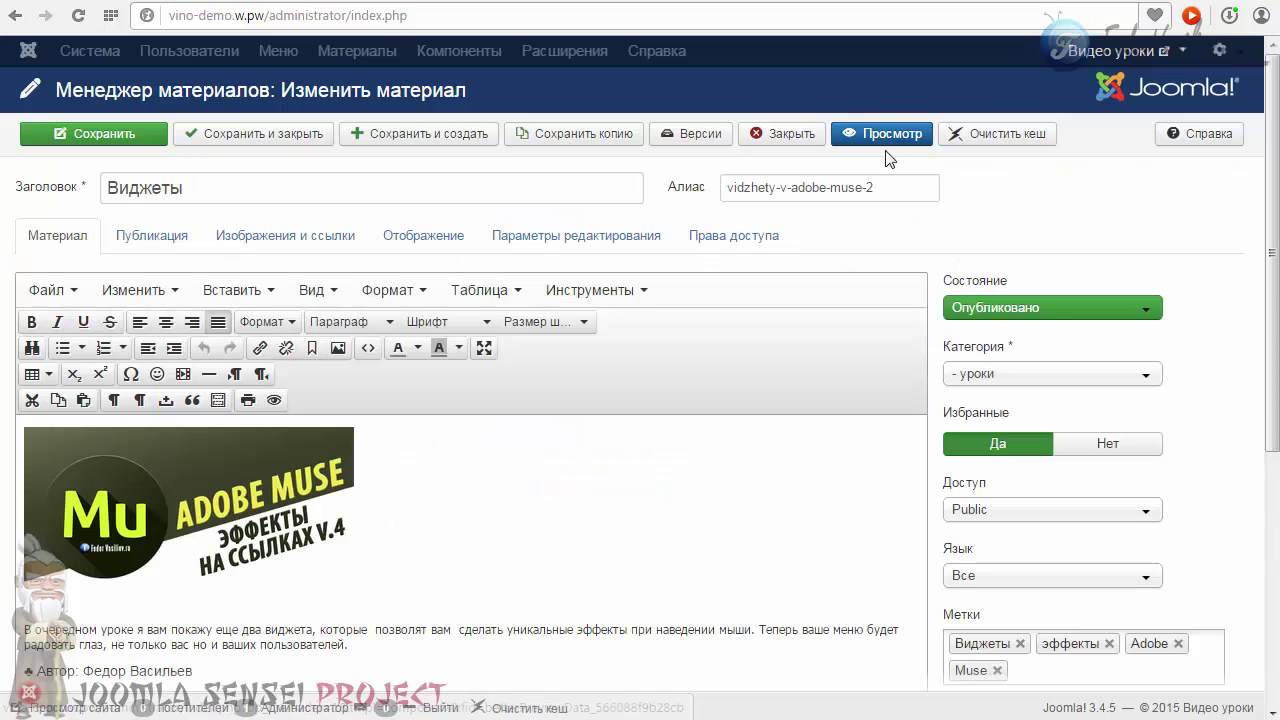
left_click(885, 153)
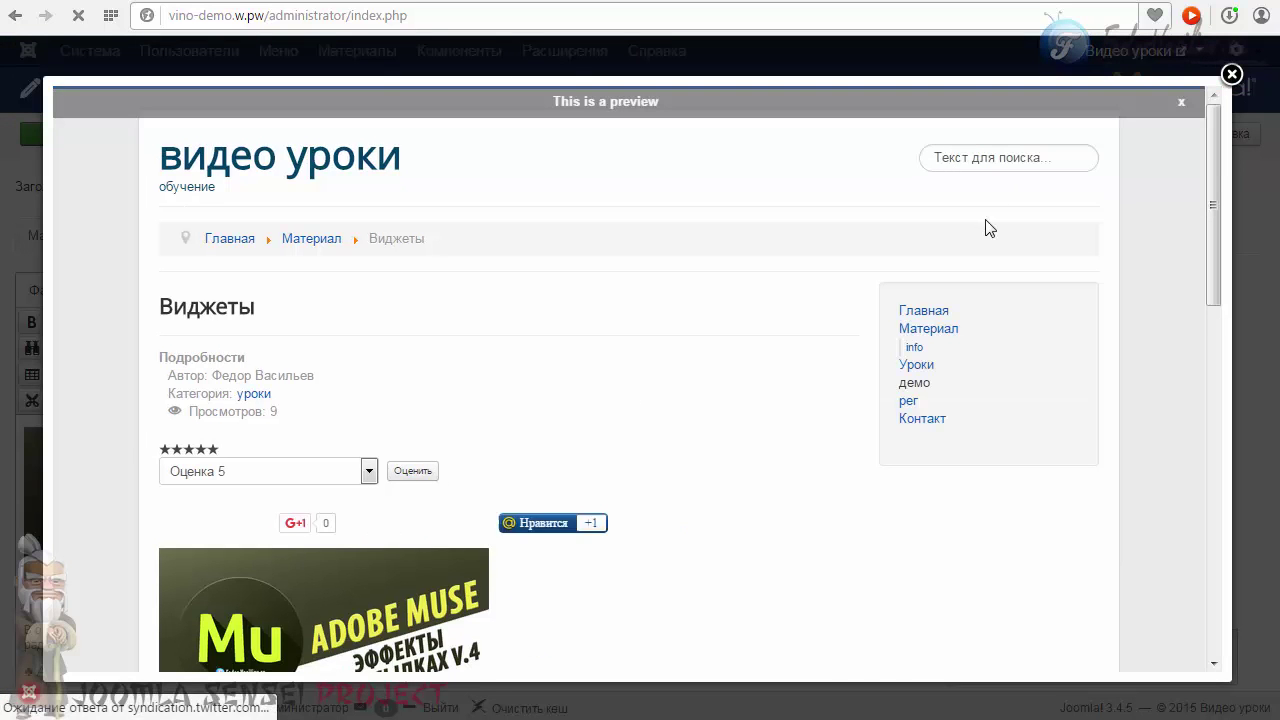
scroll(986, 220, "down", 6)
scroll(986, 220, "up", 4)
left_click(1190, 102)
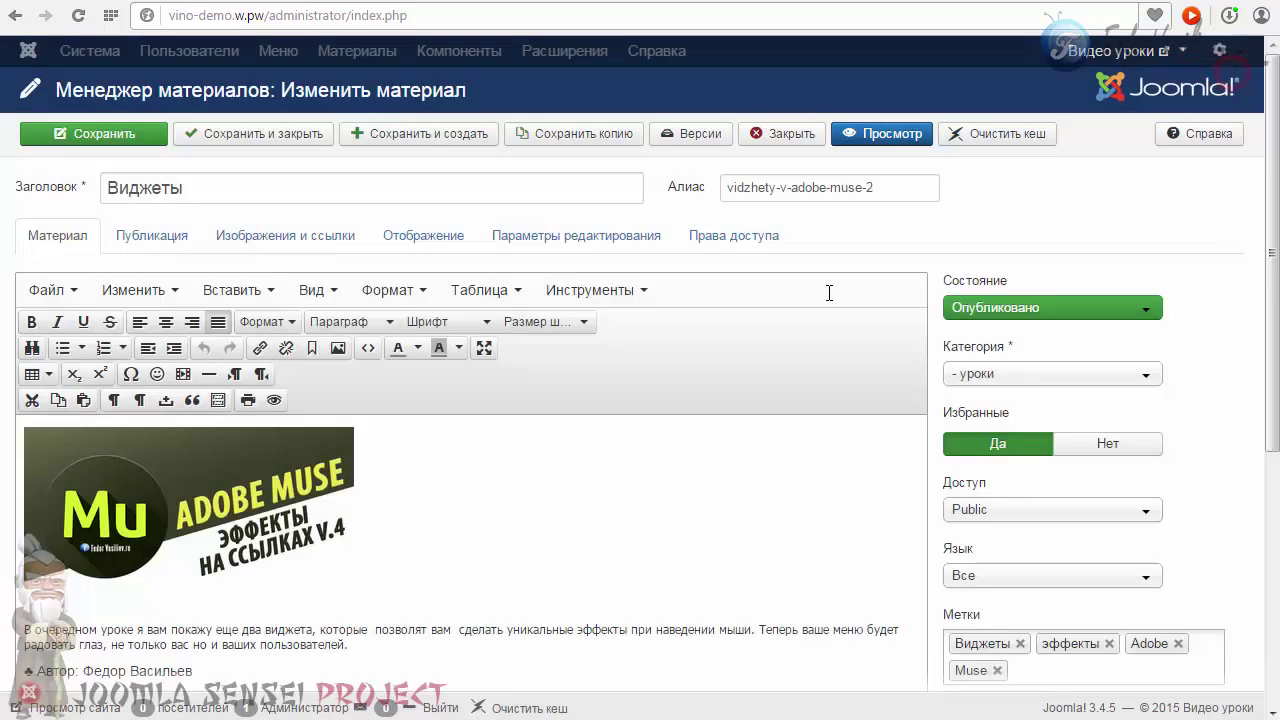
scroll(828, 294, "down", 5)
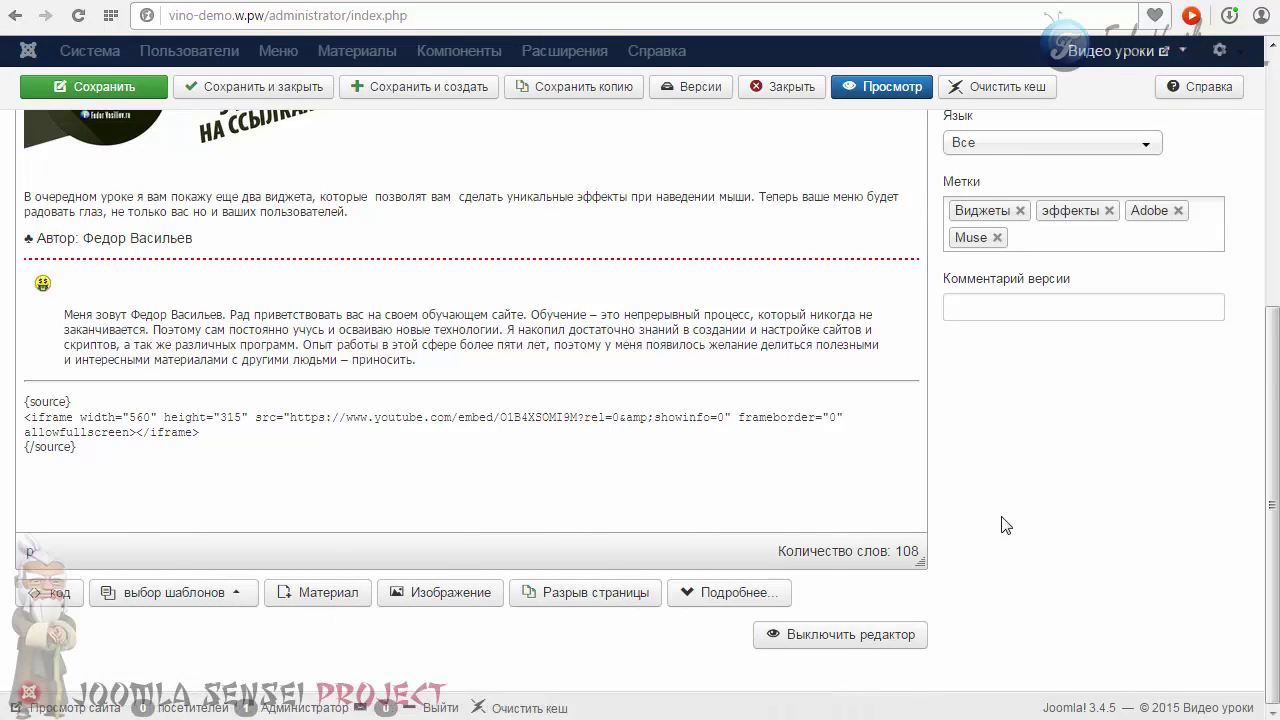
scroll(849, 391, "up", 5)
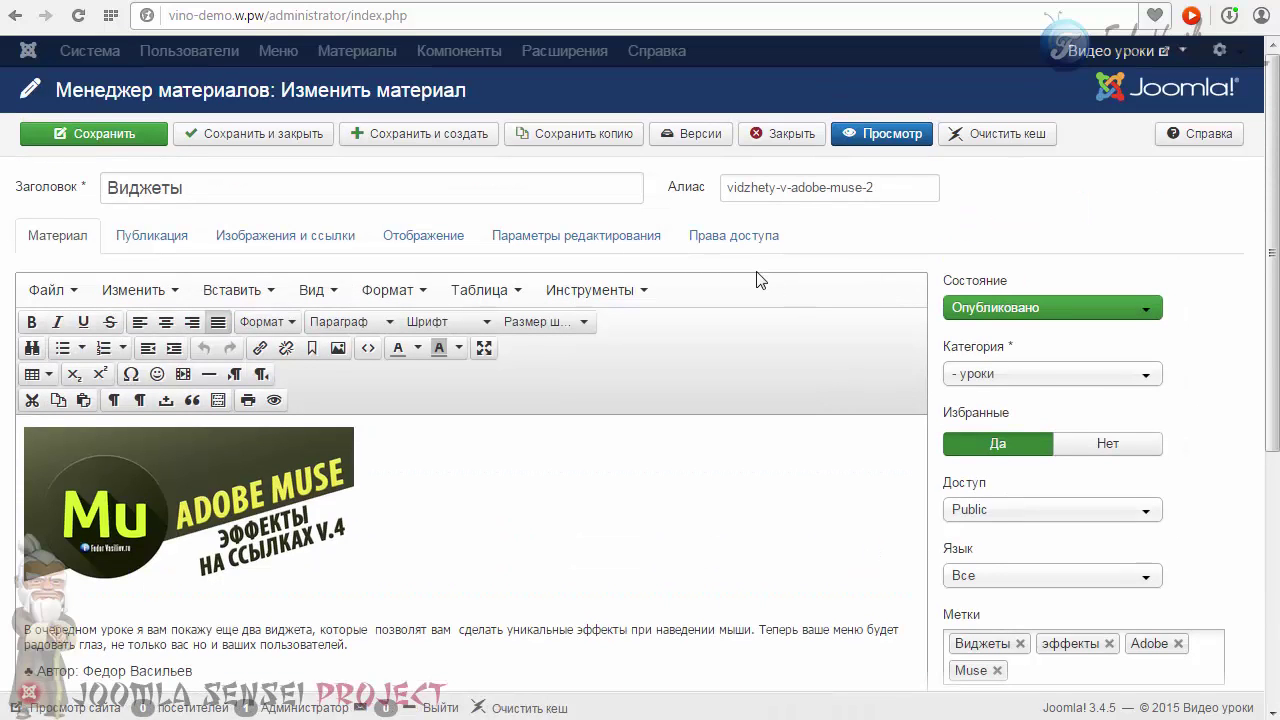